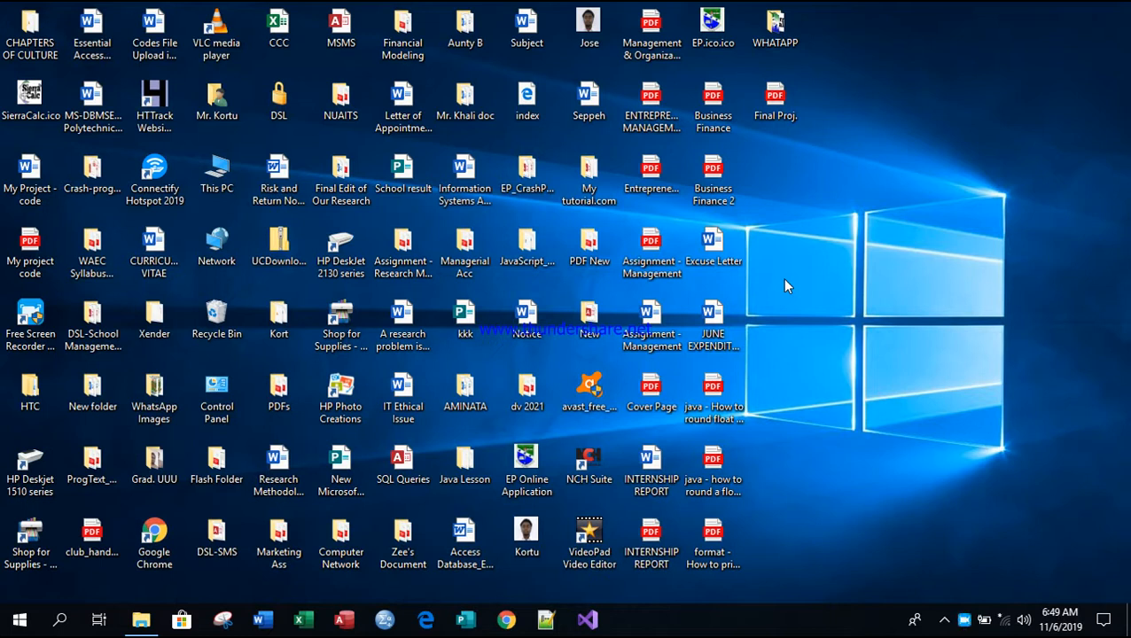
Step: Open the My tutorial.com folder, maximize its window, and launch the mytutorial database
double_click(594, 174)
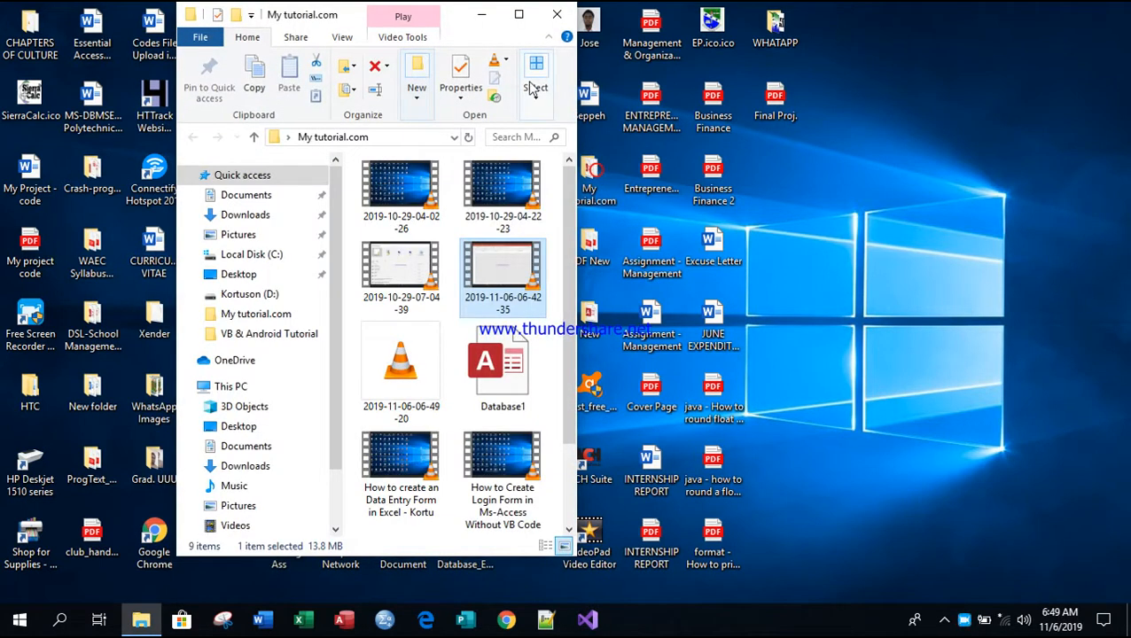
double_click(522, 24)
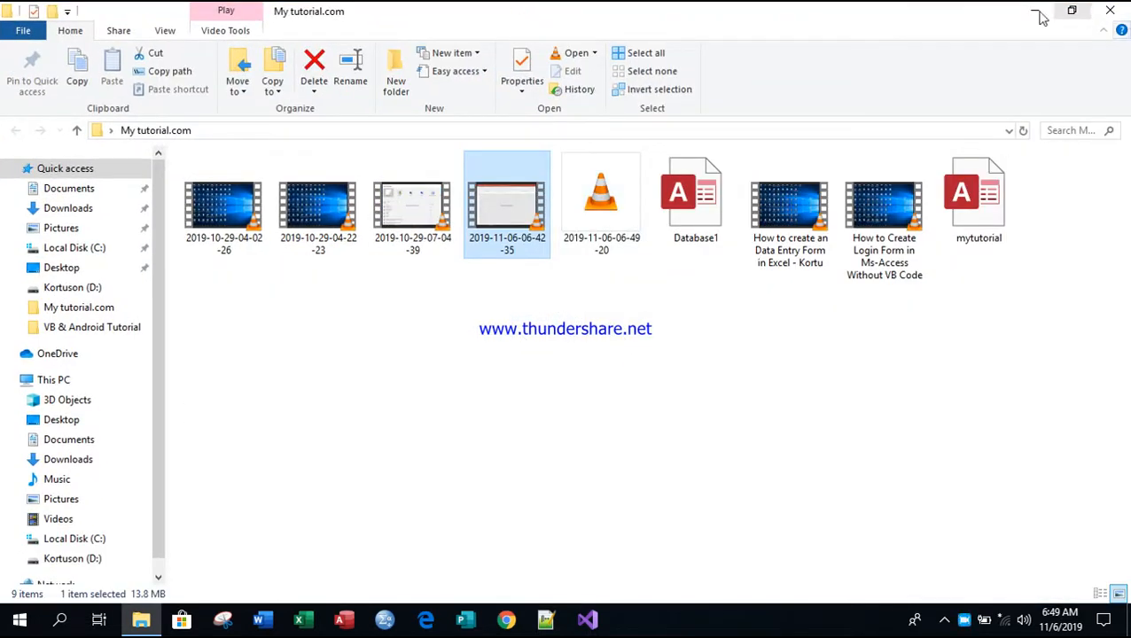
double_click(990, 177)
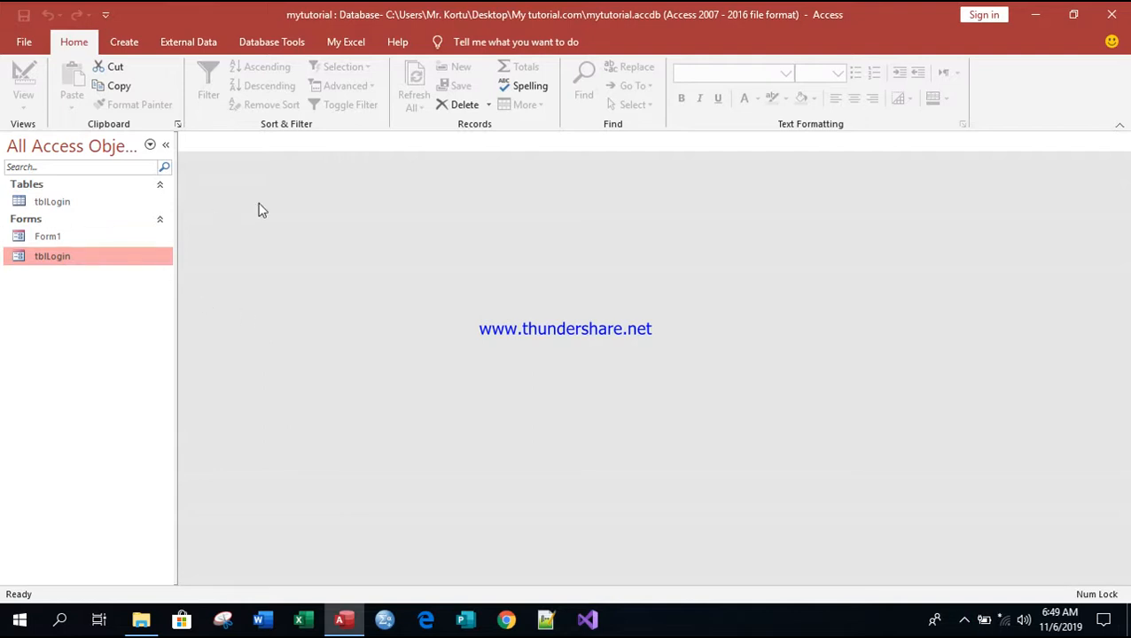
Step: Open the tblLogin table, Form1, and the tblLogin login form, each in its own tab
double_click(52, 202)
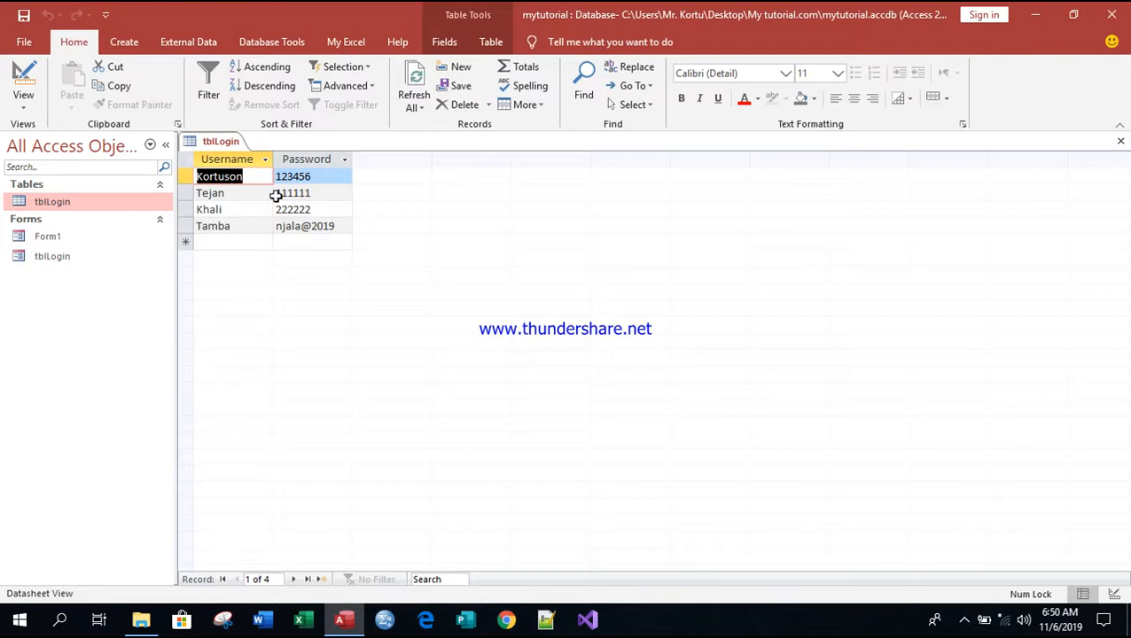
double_click(54, 239)
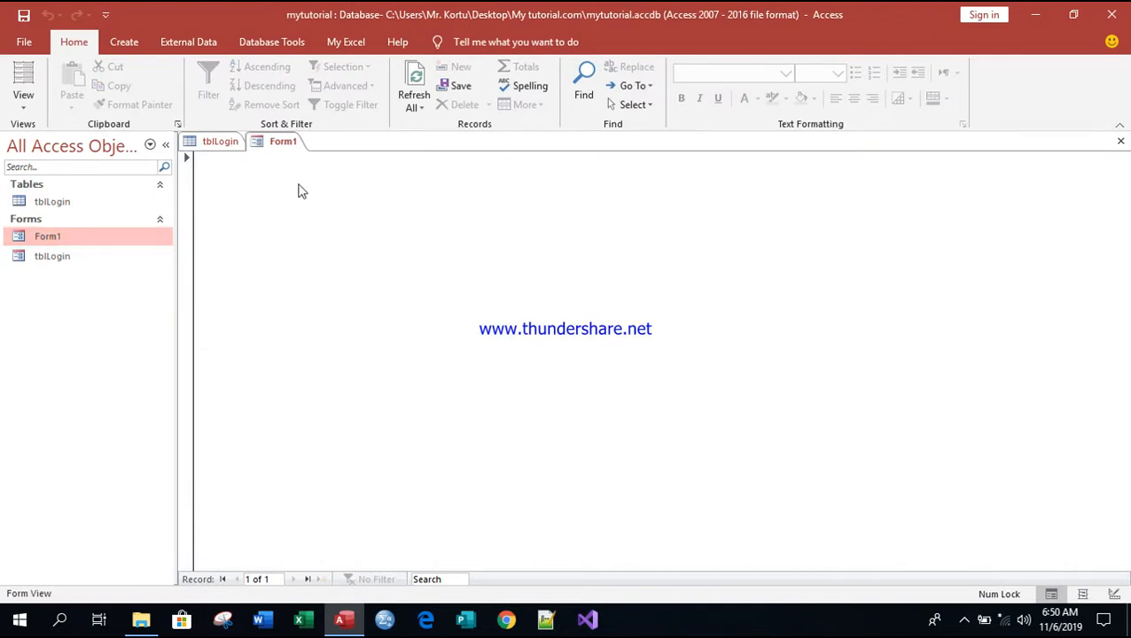
double_click(50, 261)
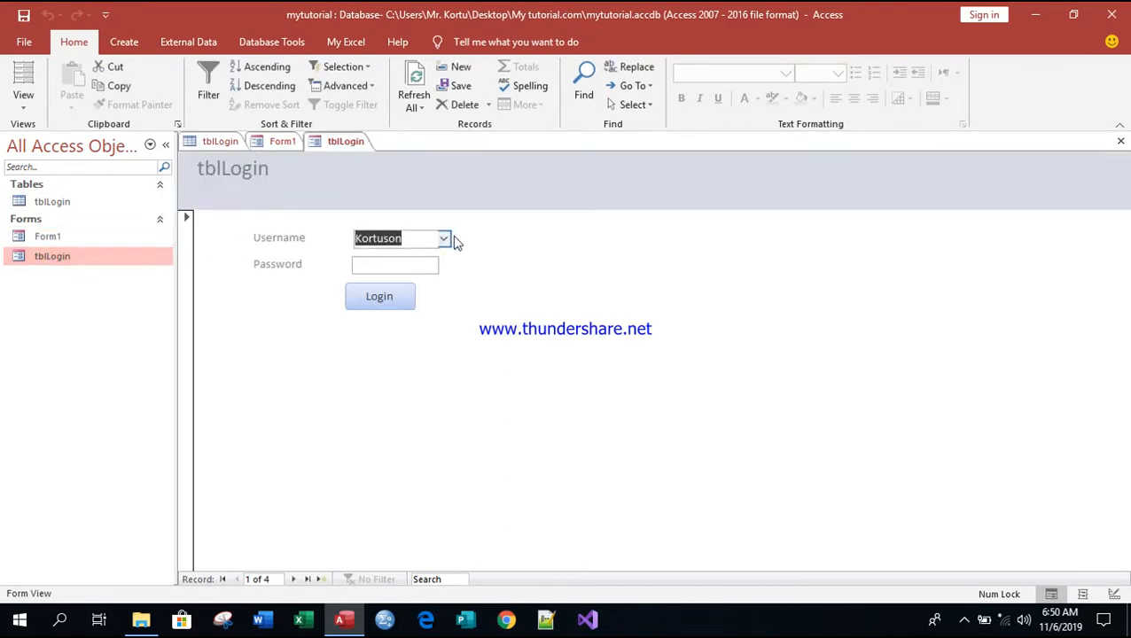
Step: Look up the stored usernames and passwords in the tblLogin table, then return to the form
left_click(386, 266)
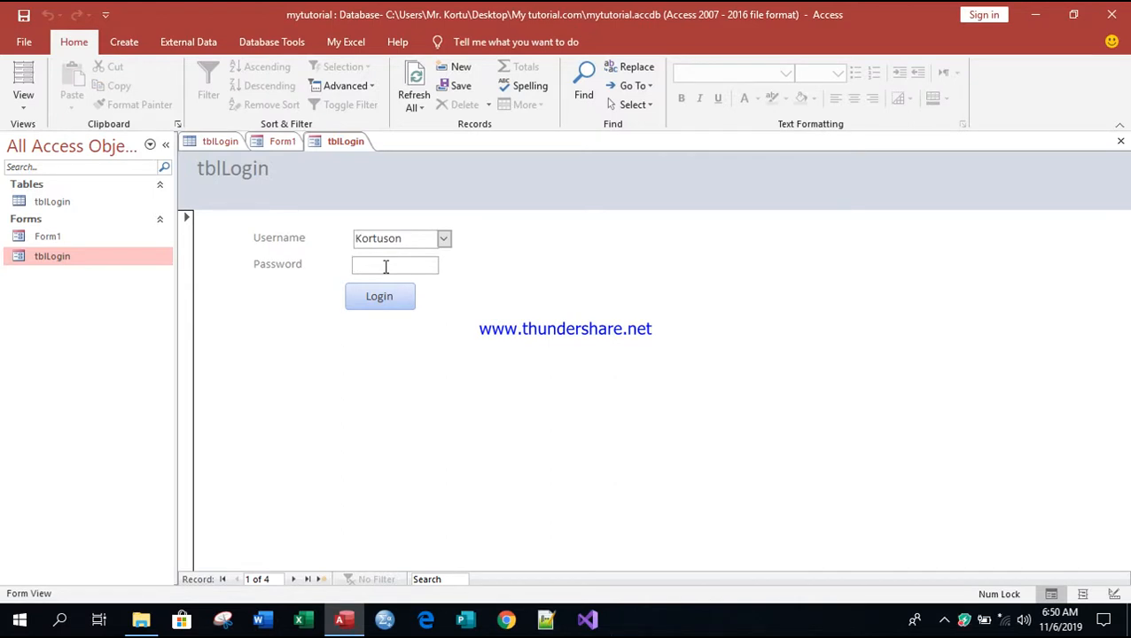
left_click(216, 142)
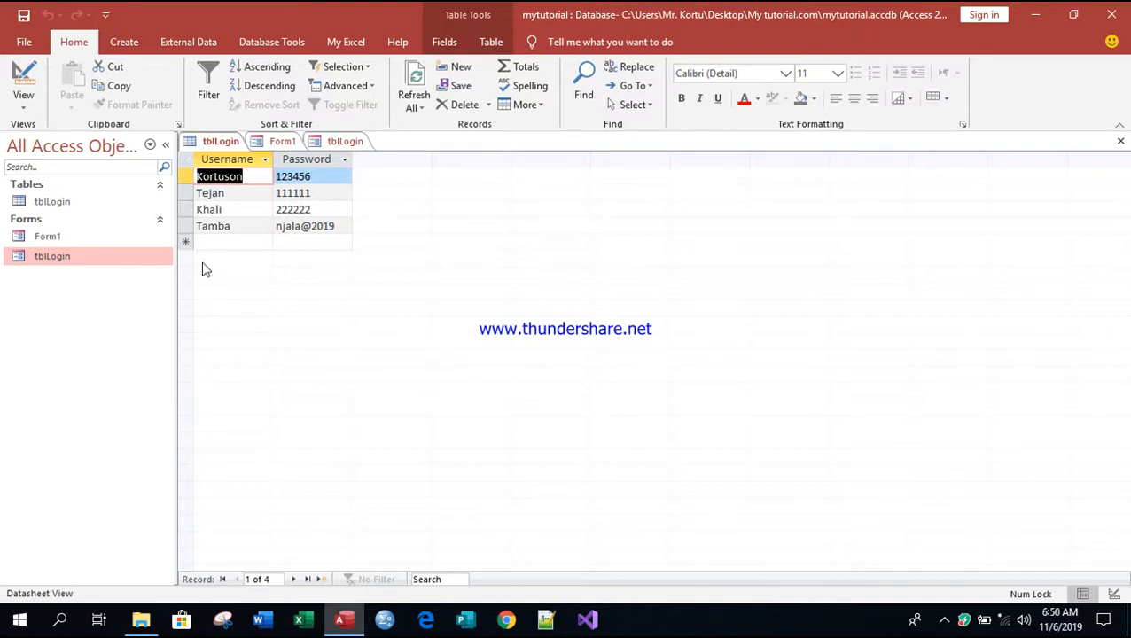
left_click(343, 142)
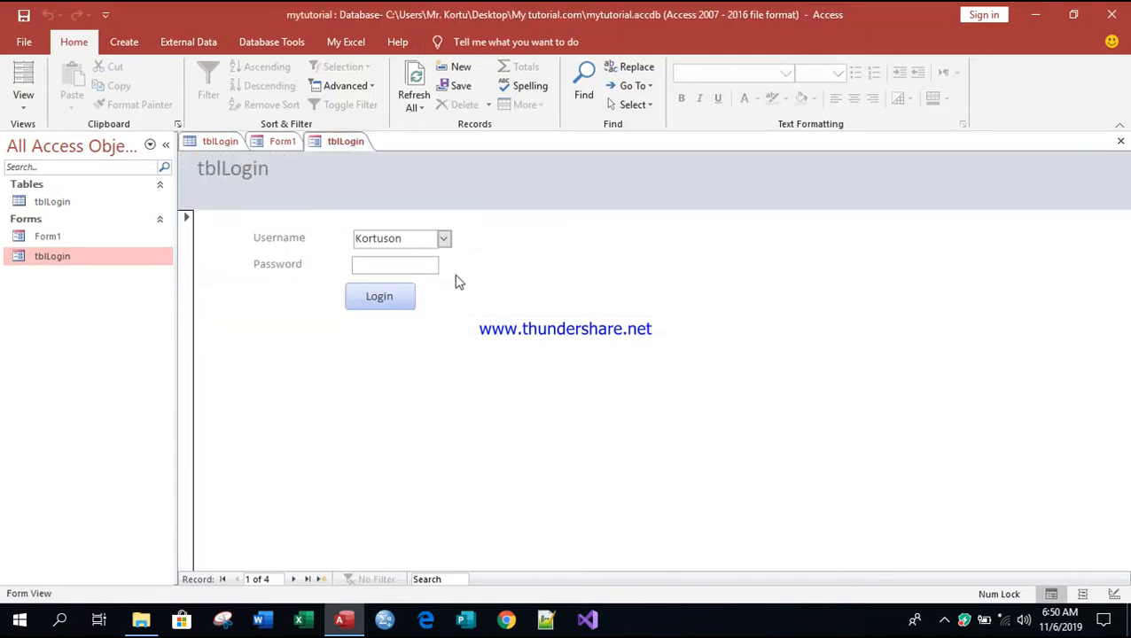
Step: Log in as the fourth user with a wrong password and dismiss the Invalid password warning
left_click(445, 240)
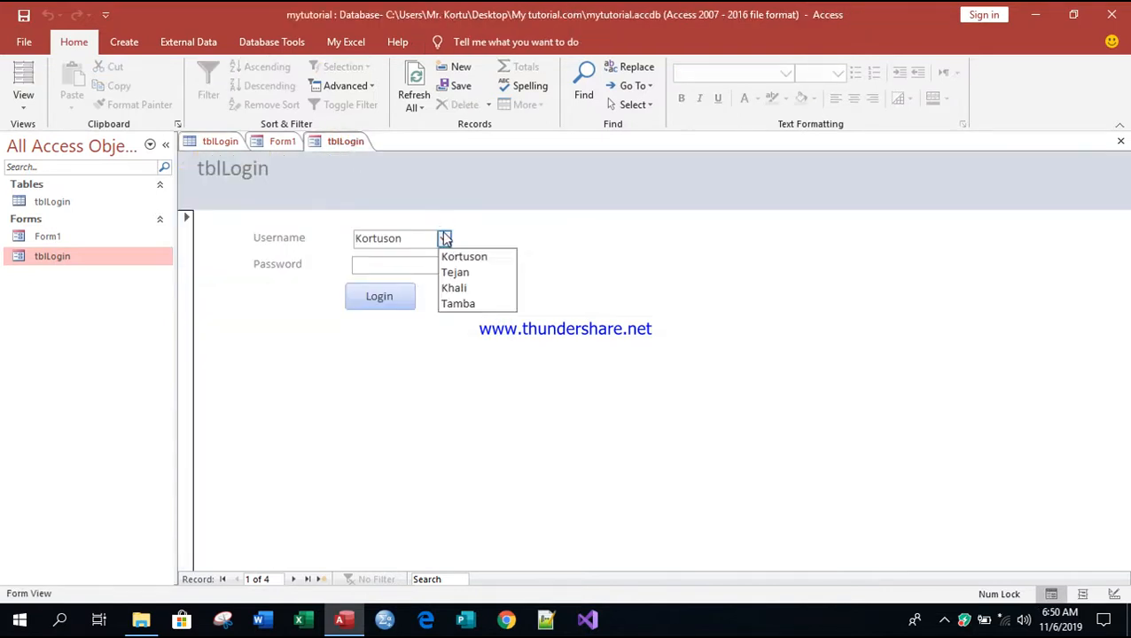
left_click(462, 303)
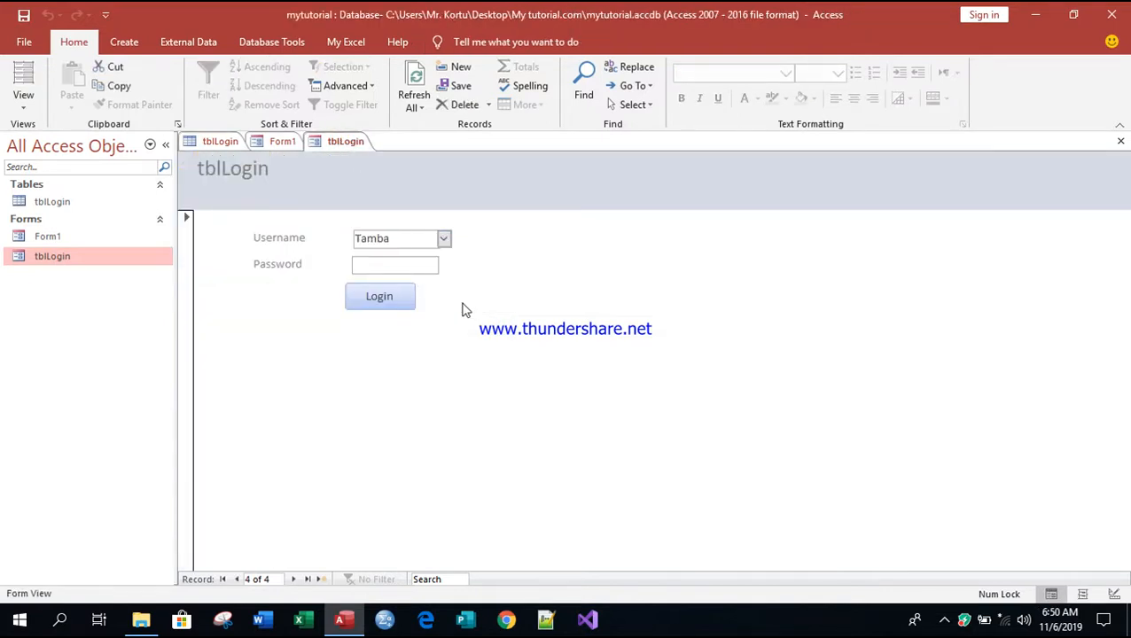
left_click(382, 264)
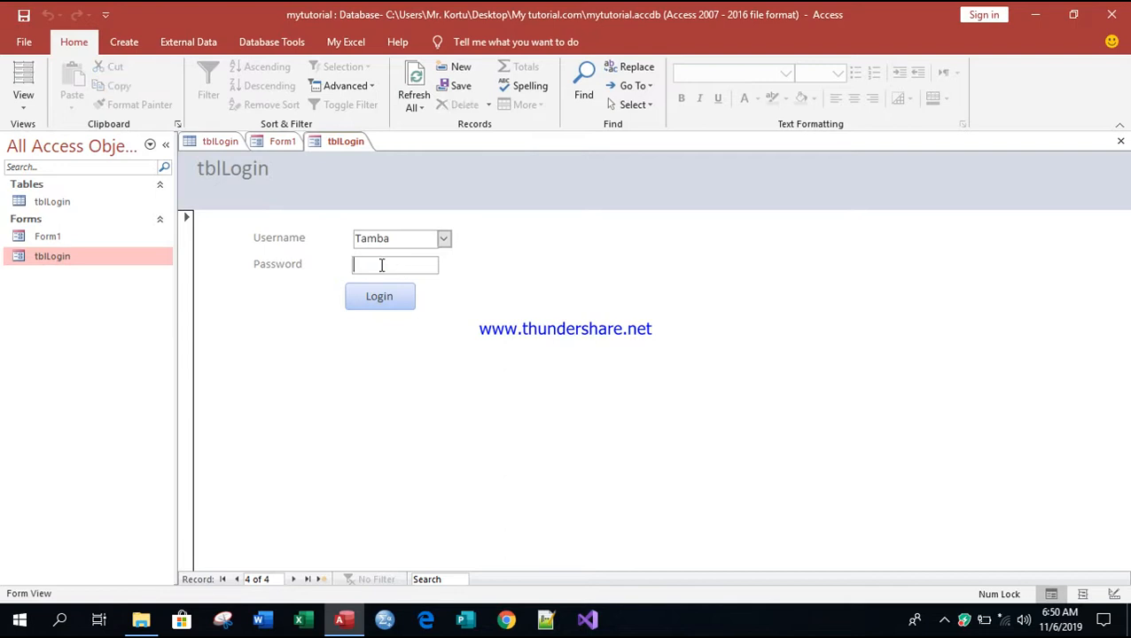
type("njala@29436")
left_click(383, 298)
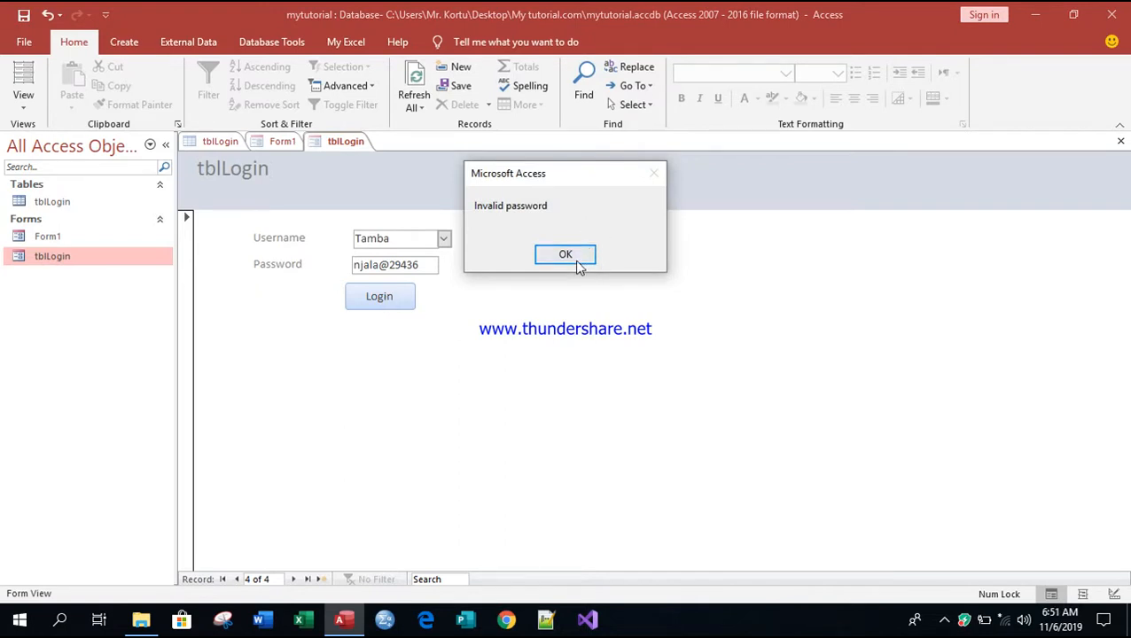
left_click(575, 258)
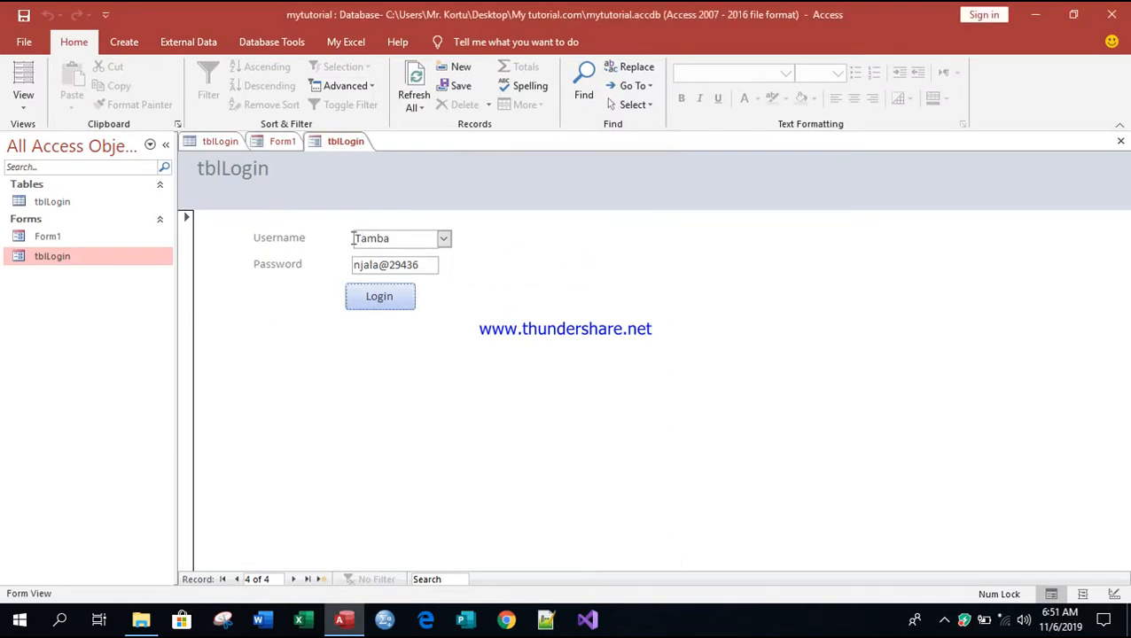
Step: Correct the password to match the tblLogin table entry and log in, leaving Form1 showing
left_click(217, 144)
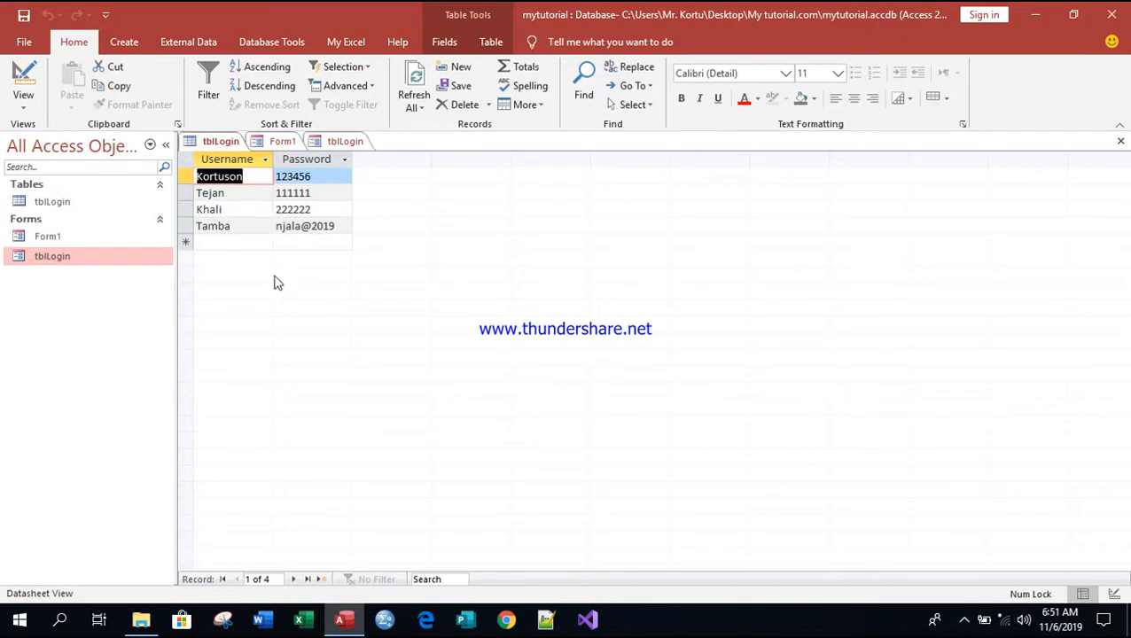
left_click(346, 142)
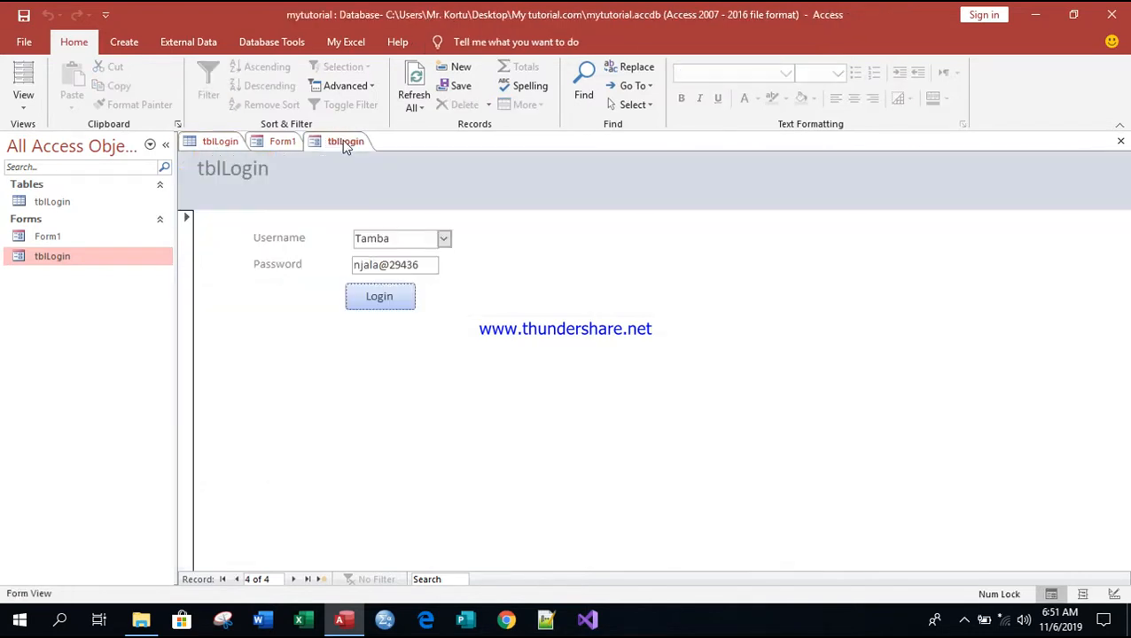
left_click(434, 263)
key("BackSpace")
key("BackSpace")
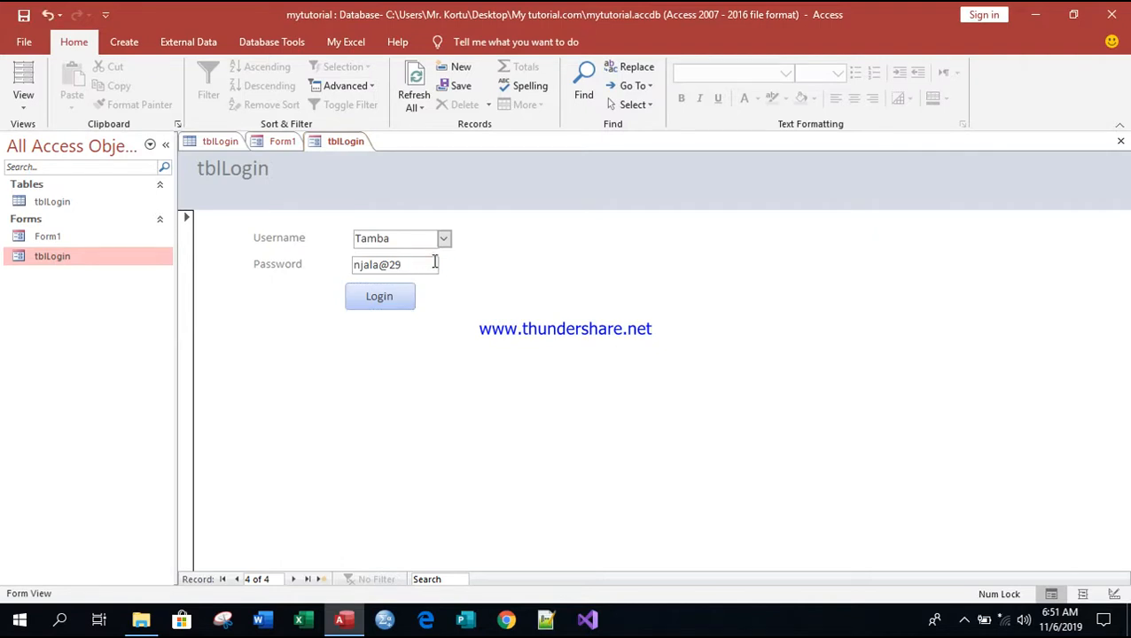
type("019")
left_click(395, 299)
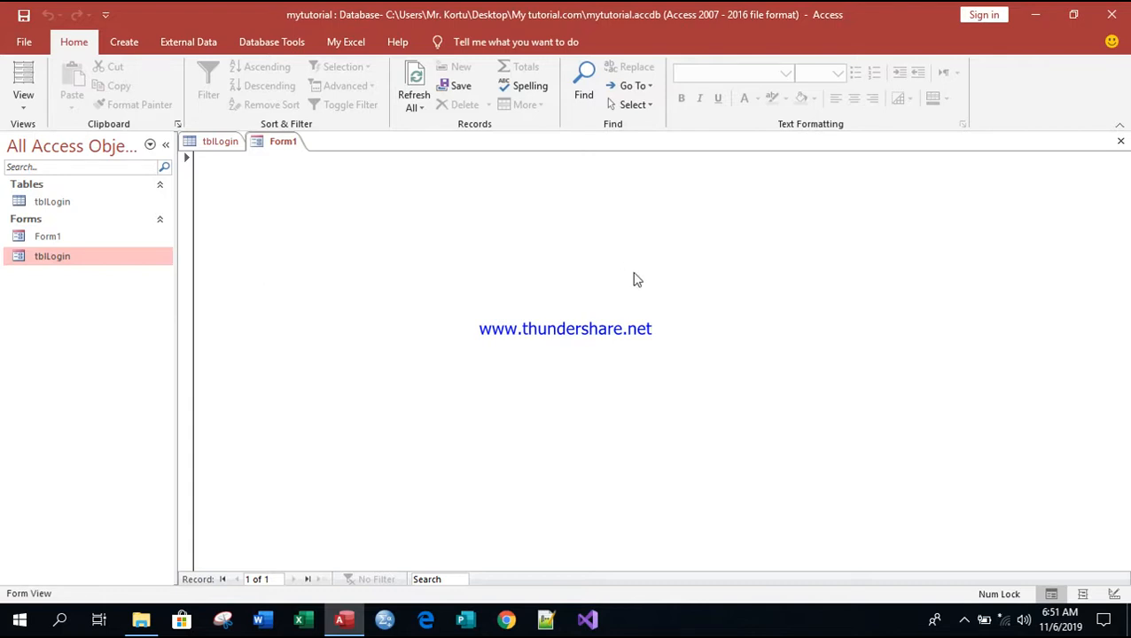
Step: Close all open objects and open the tblLogin form in Design View
right_click(274, 144)
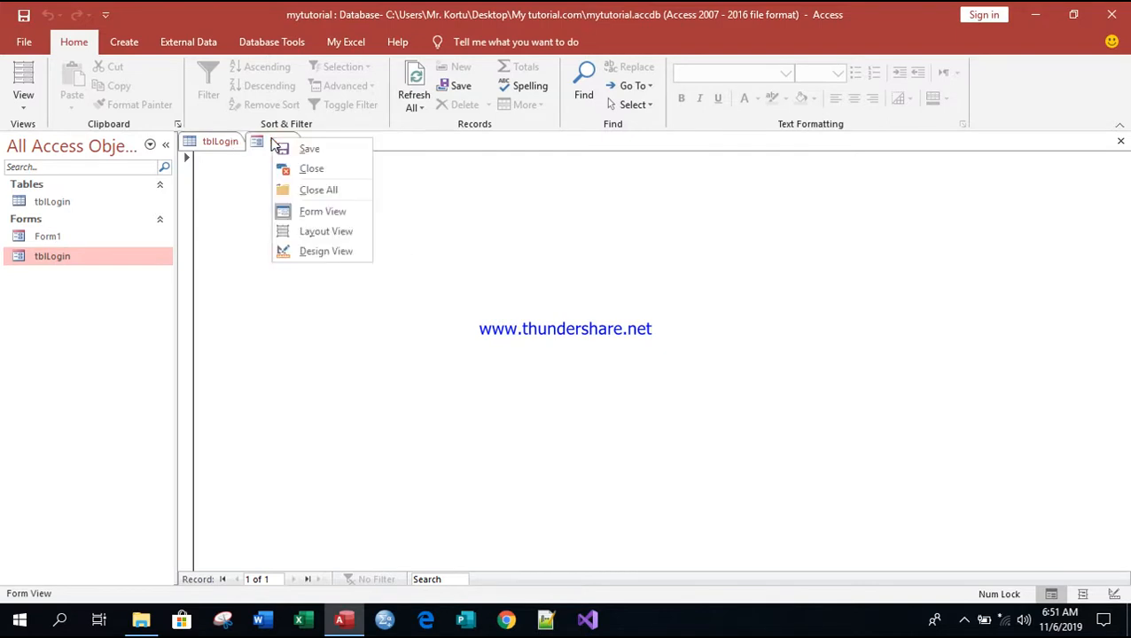
left_click(324, 191)
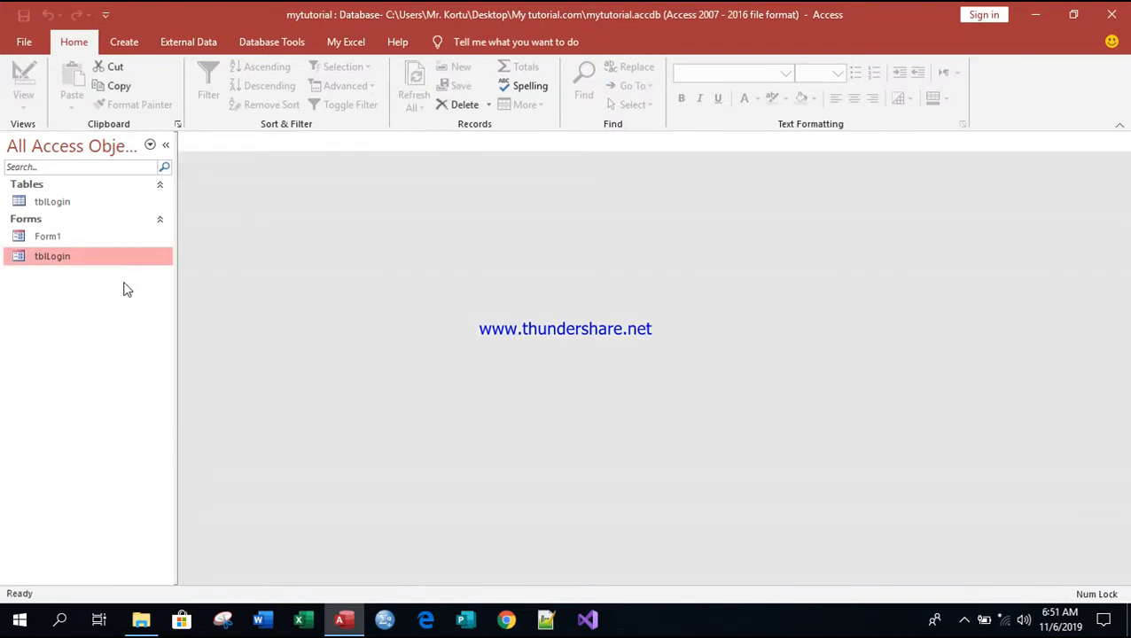
right_click(58, 256)
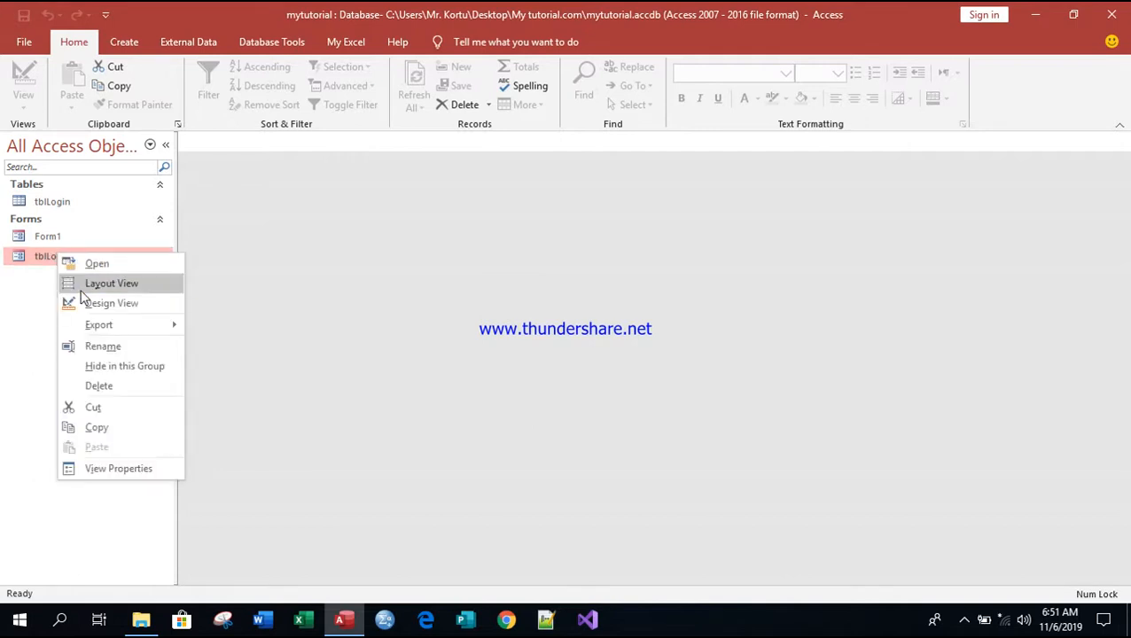
left_click(98, 304)
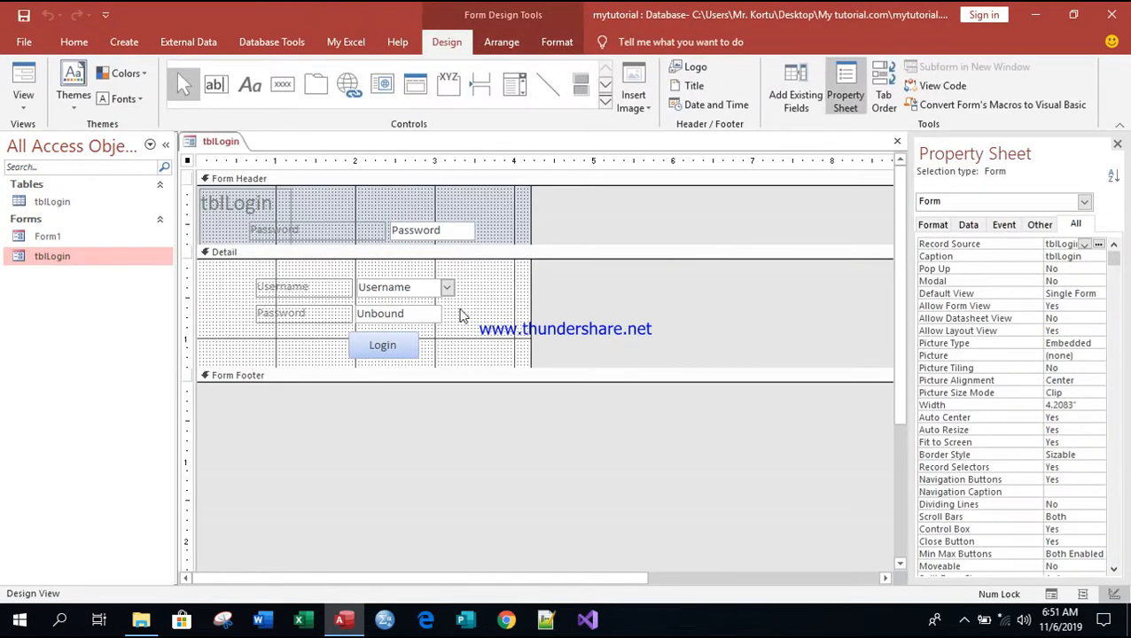
Step: Select the txtPassword box and go to its Input Mask property on the Data tab
left_click(435, 314)
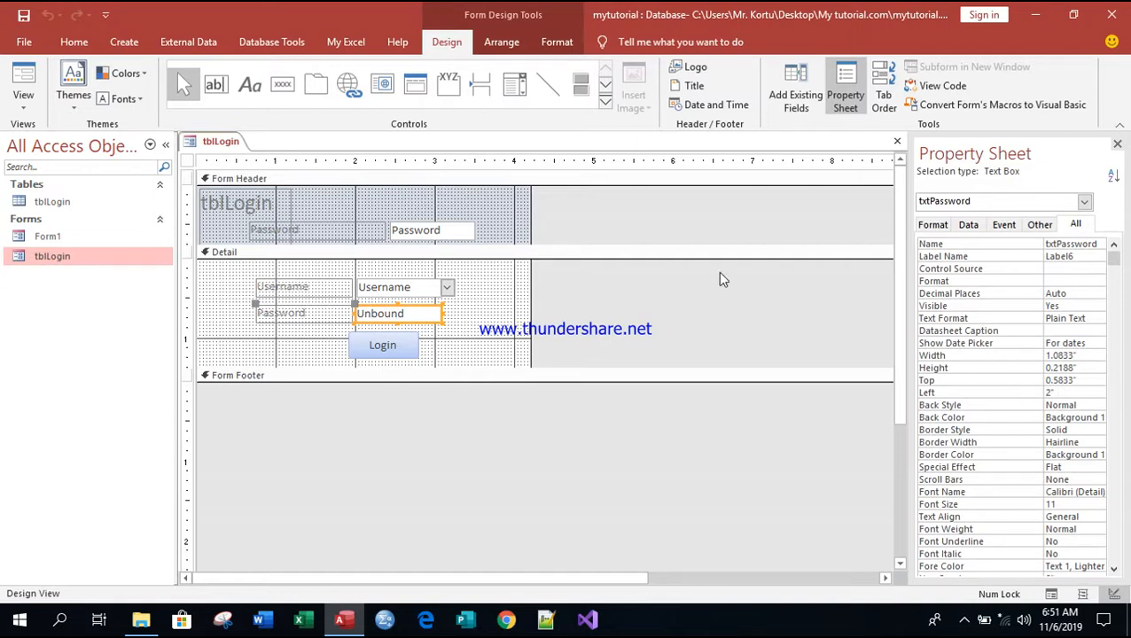
left_click(1041, 225)
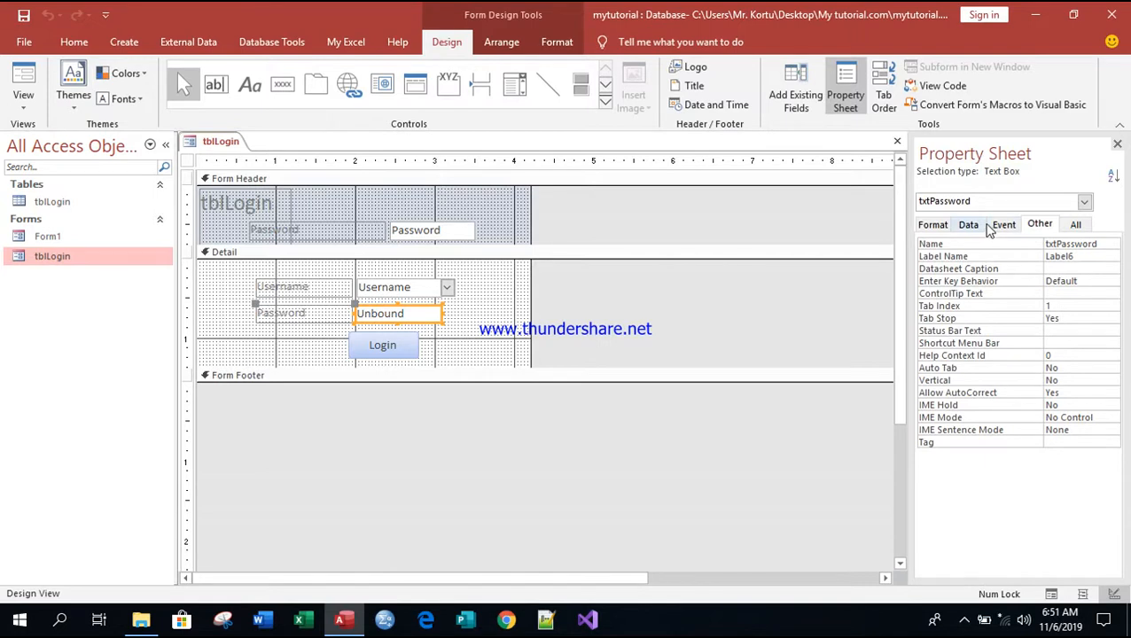
left_click(1000, 227)
left_click(970, 227)
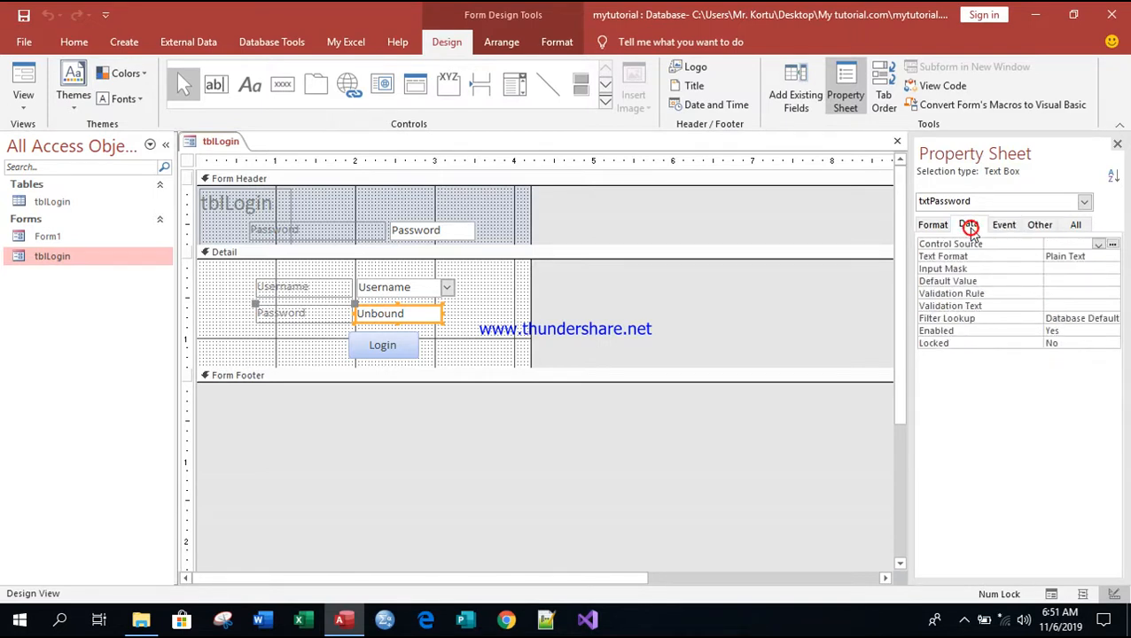
left_click(1095, 268)
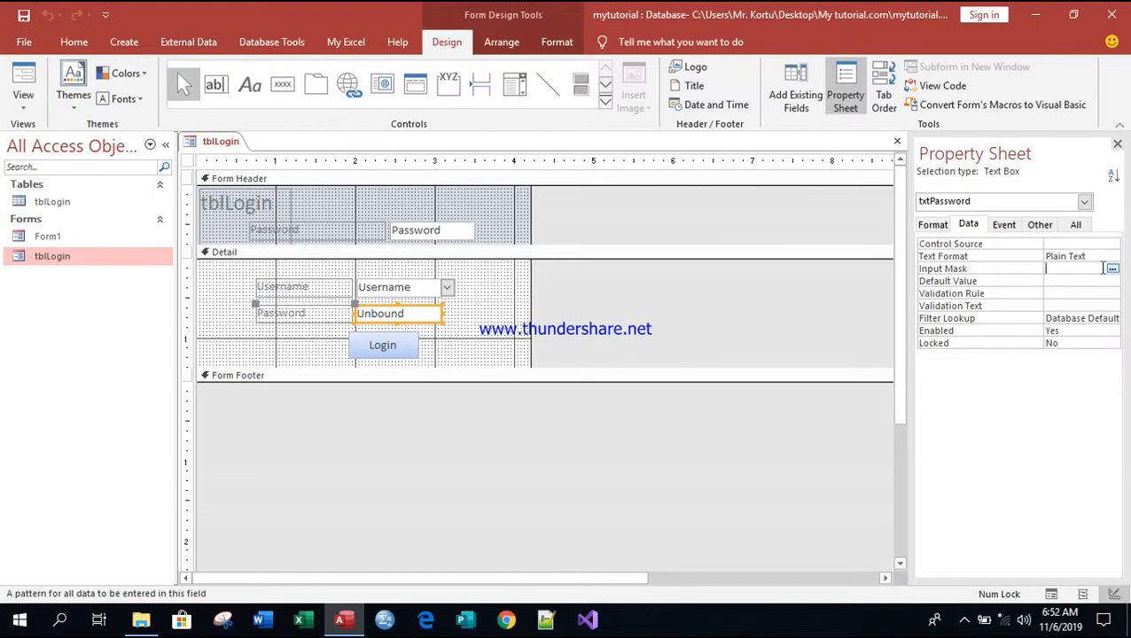
Step: Apply the Password input mask to txtPassword through the wizard and switch tblLogin to Form View
left_click(1114, 267)
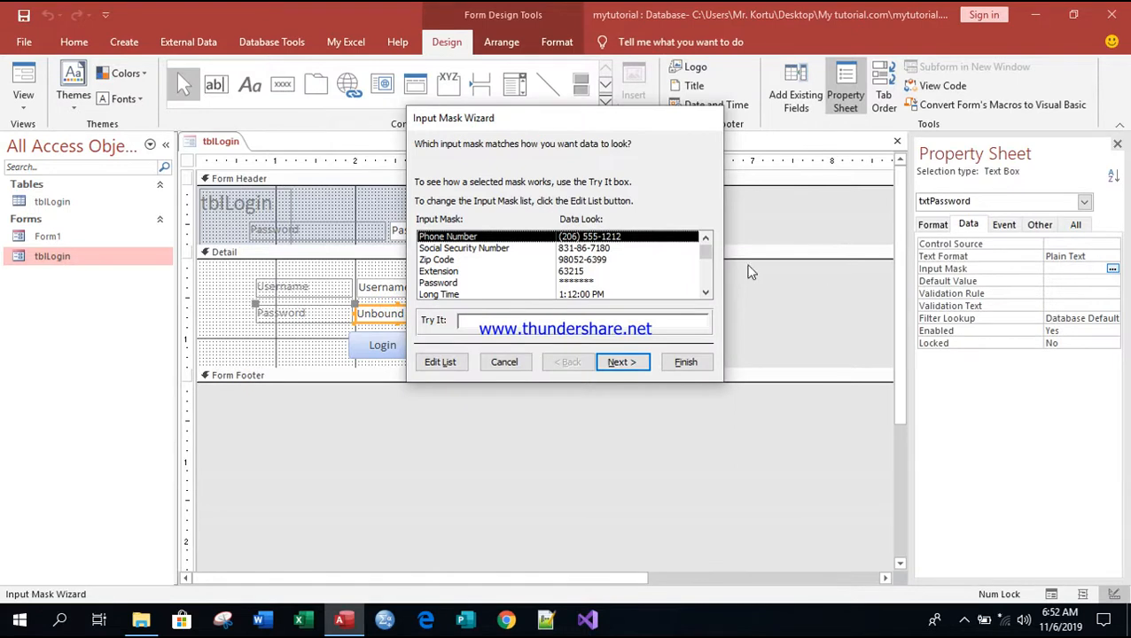
left_click(577, 282)
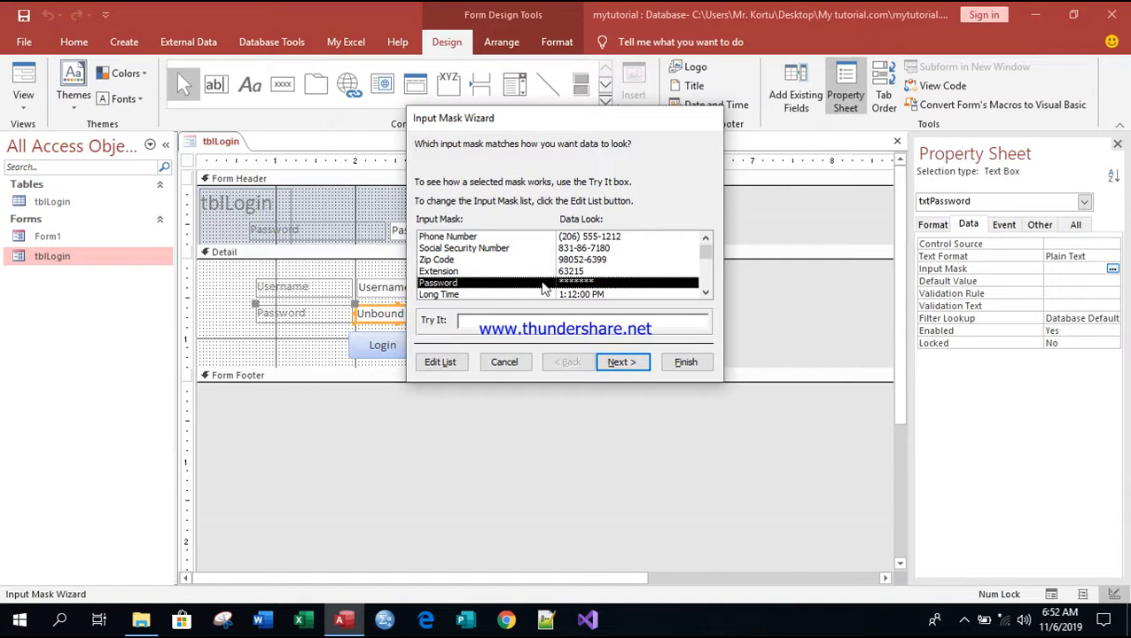
left_click(634, 371)
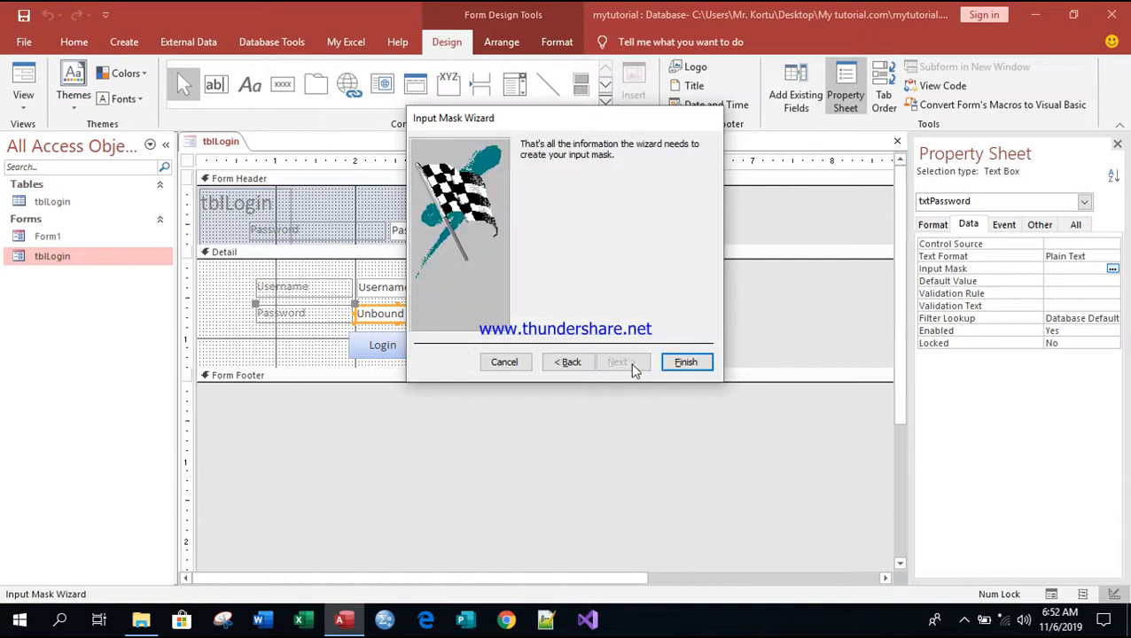
left_click(685, 364)
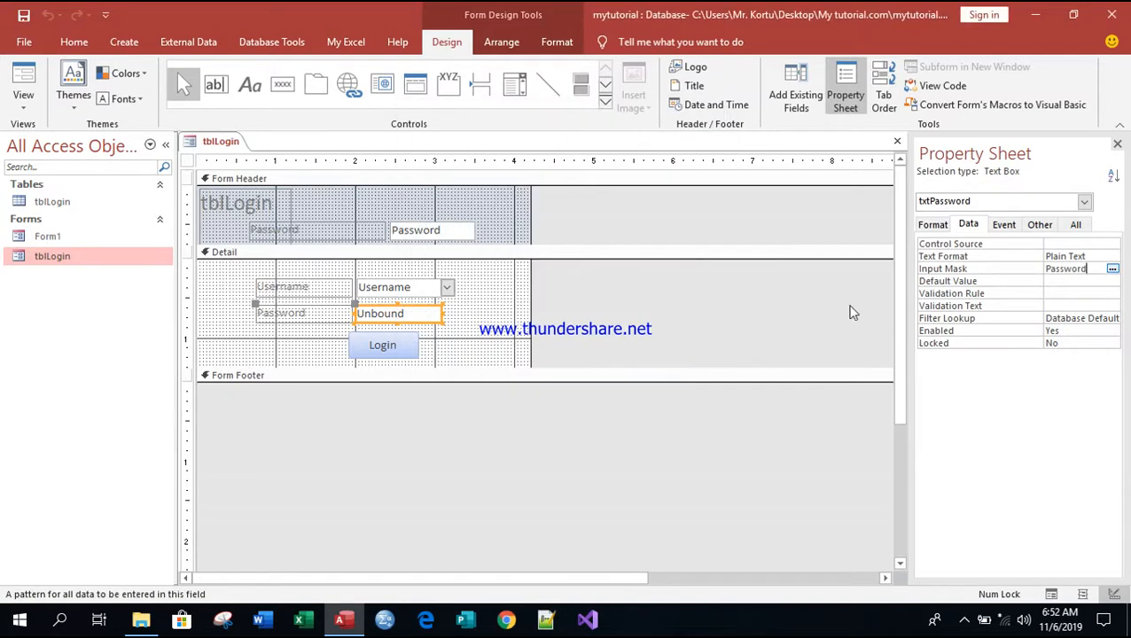
right_click(223, 144)
left_click(272, 217)
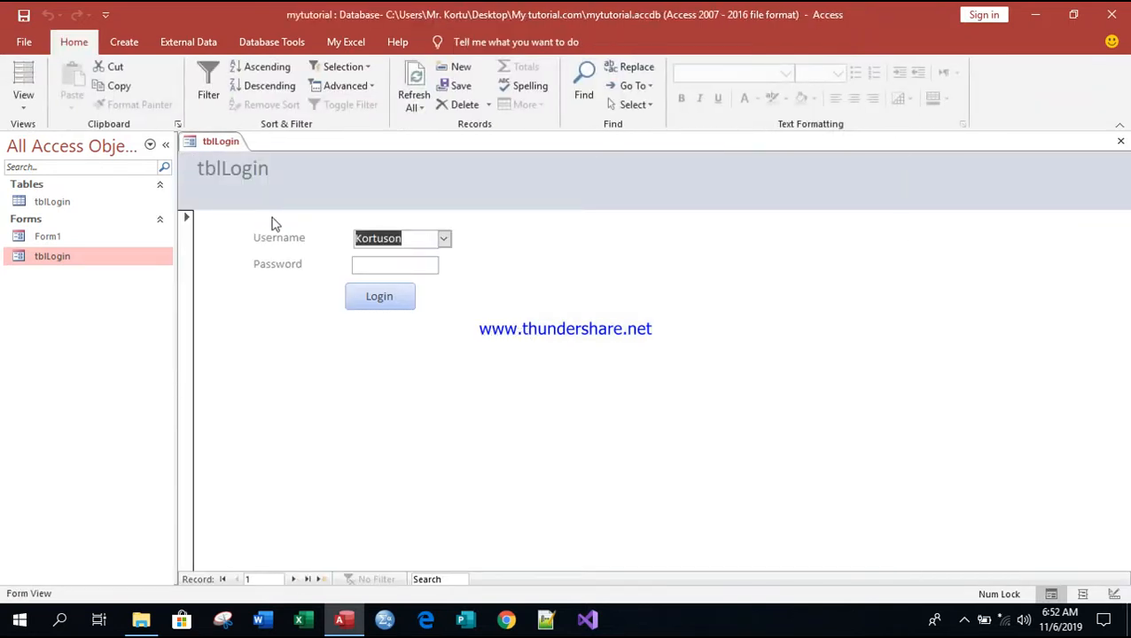
Step: Try logging in with masked passwords that get rejected, dismissing each Invalid password warning
left_click(402, 266)
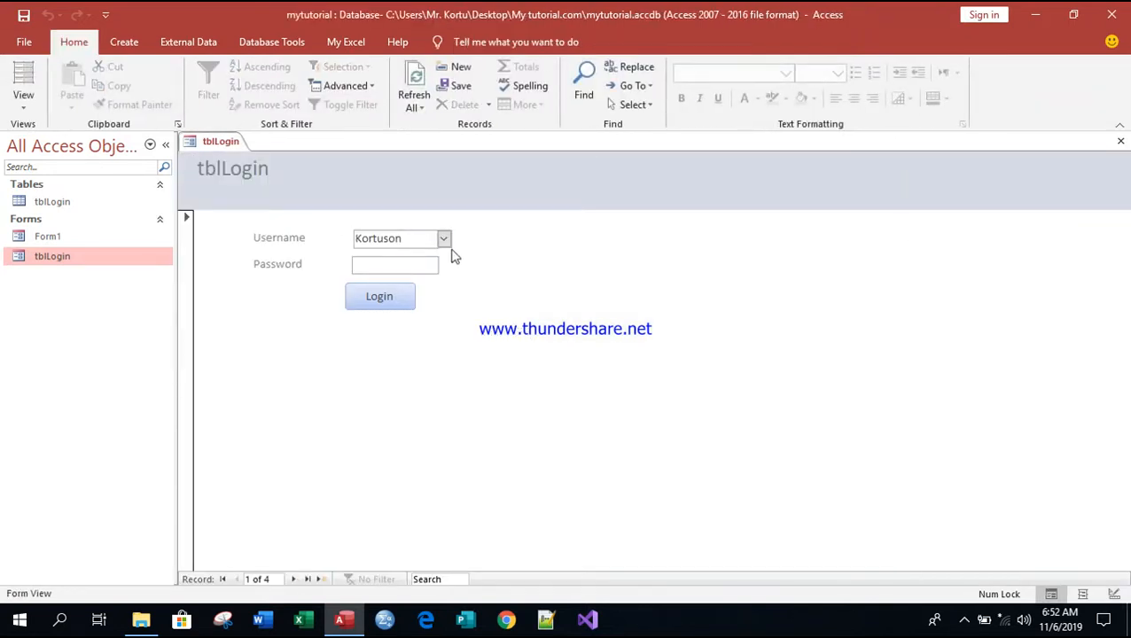
type("**************")
key("BackSpace")
key("BackSpace")
key("BackSpace")
key("BackSpace")
key("BackSpace")
key("BackSpace")
key("BackSpace")
key("BackSpace")
key("BackSpace")
key("BackSpace")
type("********")
left_click(394, 294)
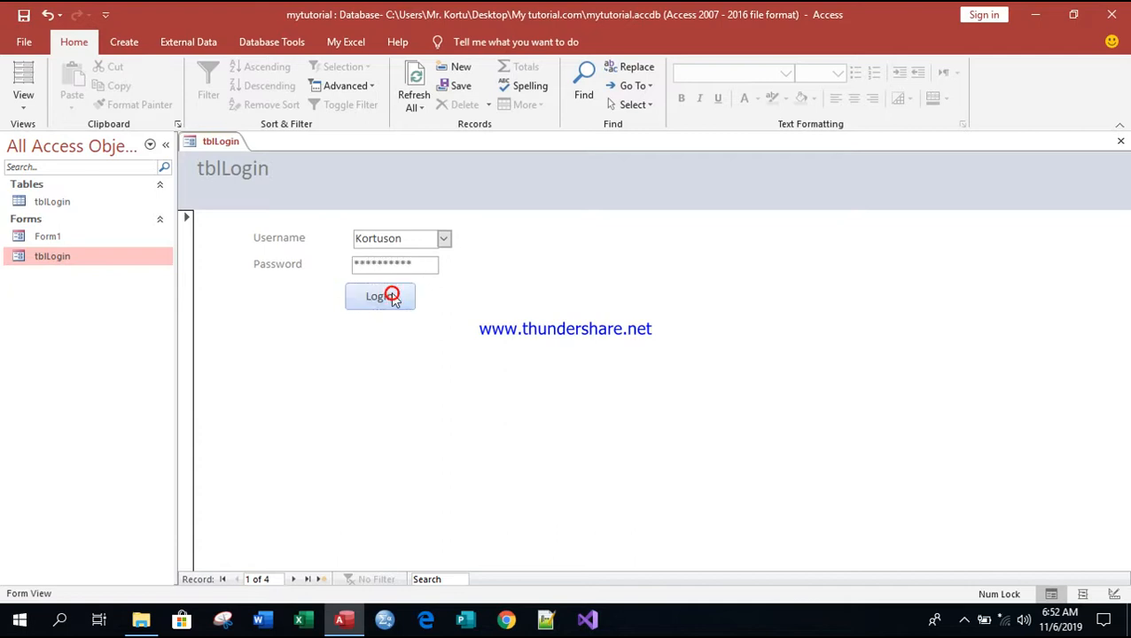
left_click(585, 256)
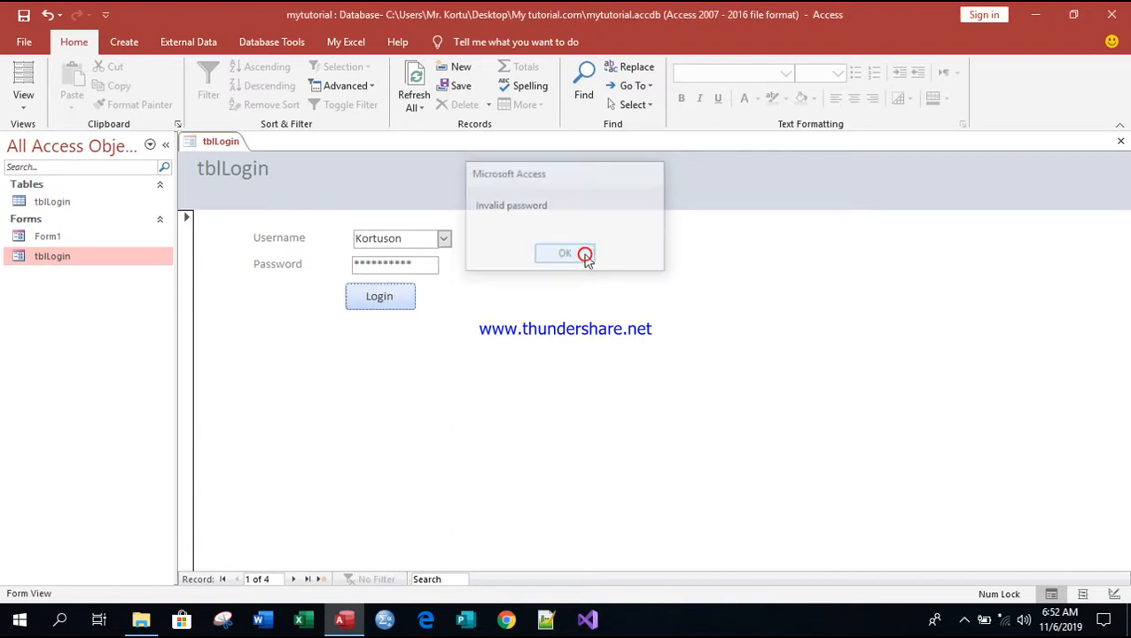
left_click(419, 266)
key("BackSpace")
key("BackSpace")
key("BackSpace")
key("BackSpace")
key("BackSpace")
key("BackSpace")
key("BackSpace")
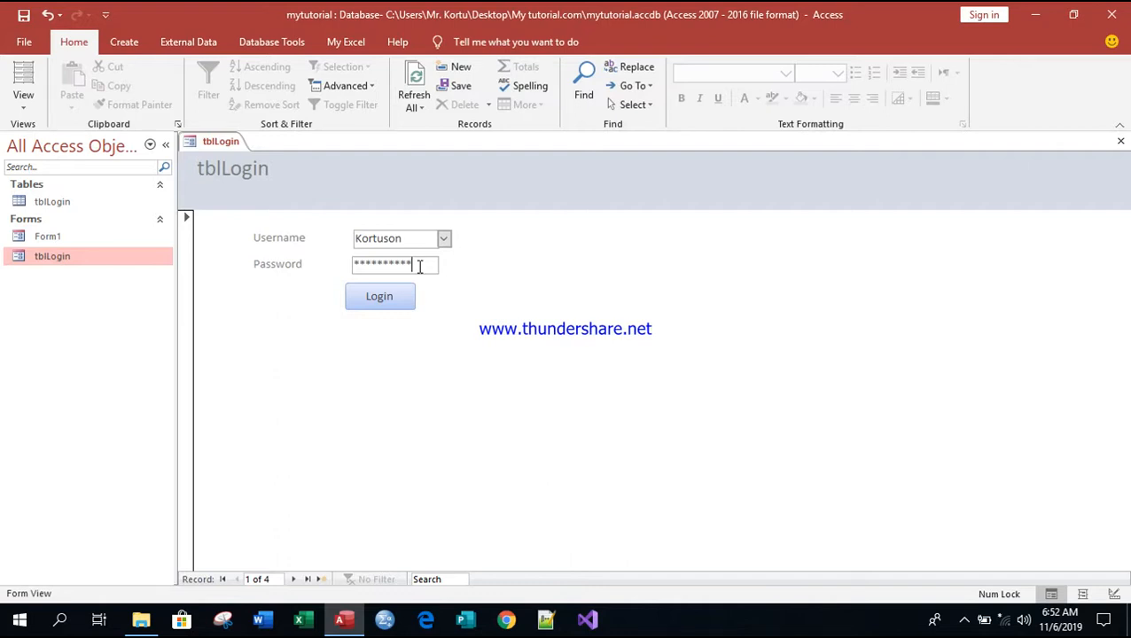
left_click(380, 300)
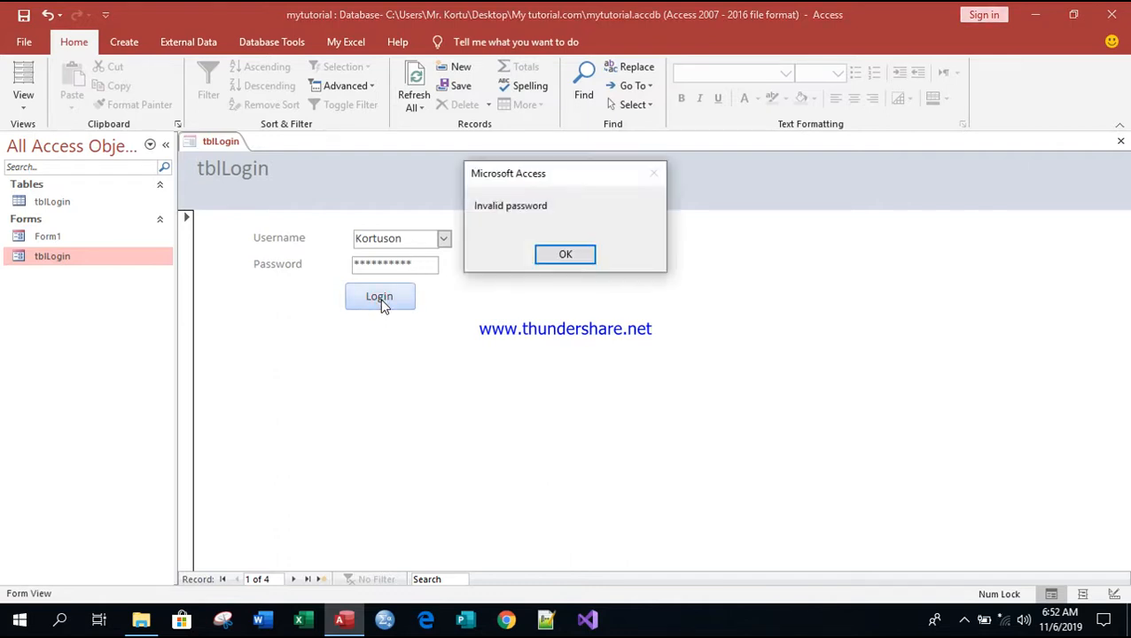
left_click(568, 255)
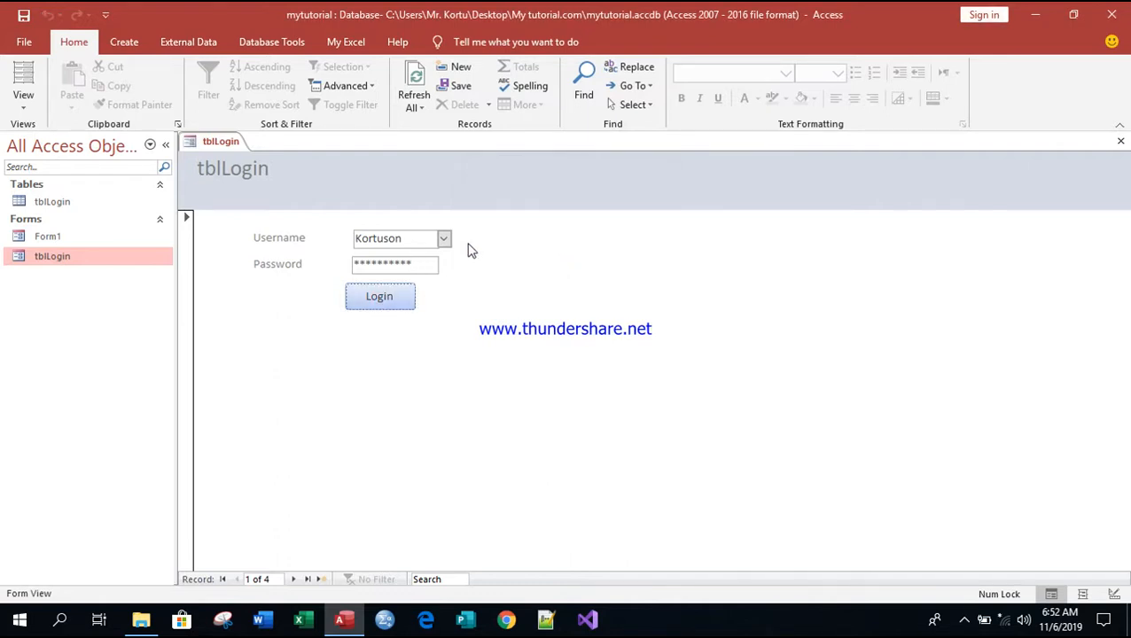
Step: Choose the last username, log in successfully, and save the tblLogin design changes
left_click(444, 239)
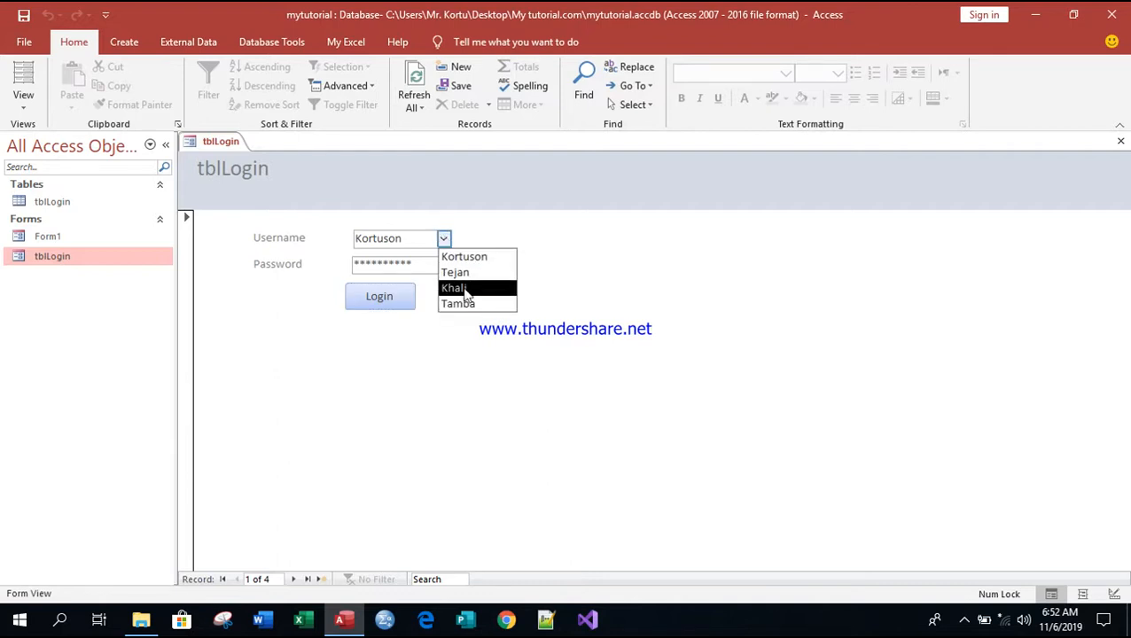
left_click(459, 304)
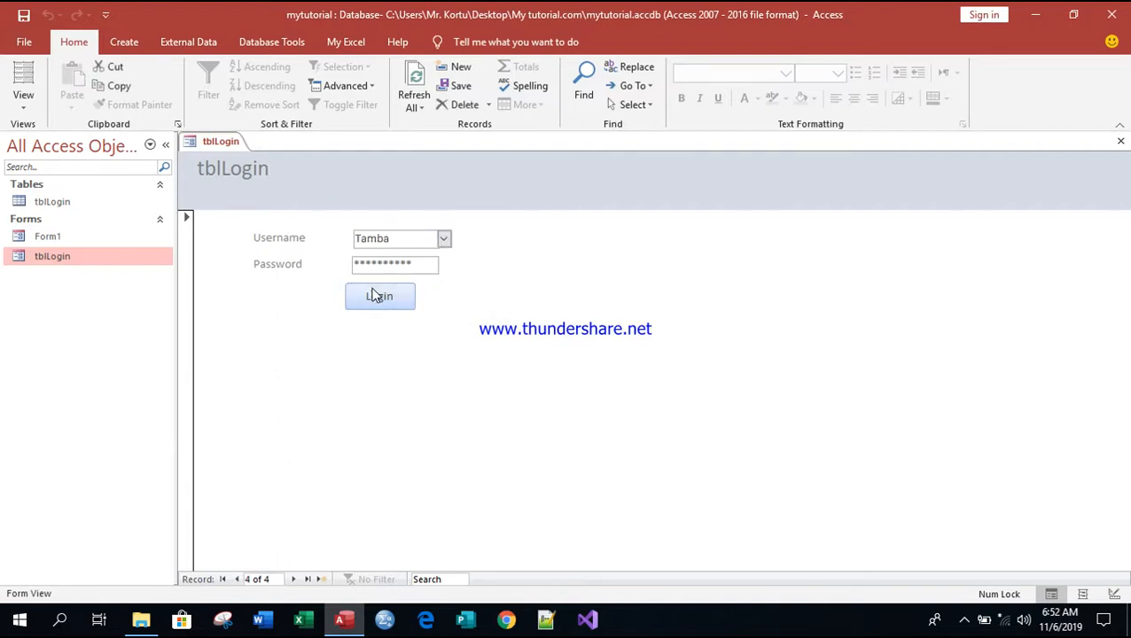
left_click(375, 296)
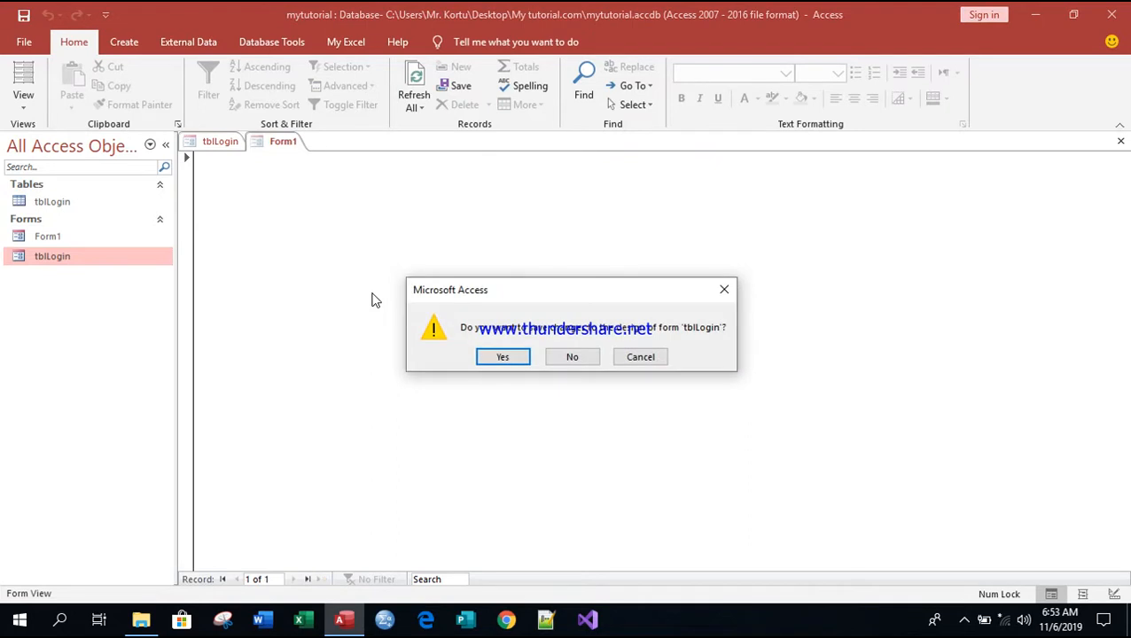
left_click(502, 358)
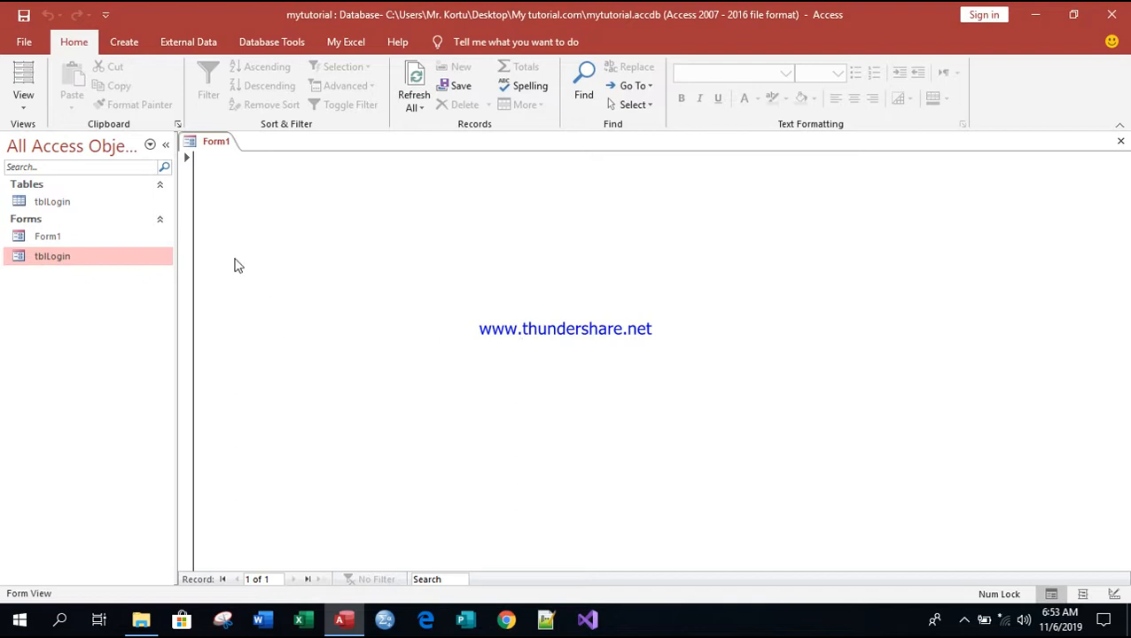
Step: Open tblLogin in Design View and drag its right edge in to make the form slightly narrower
right_click(45, 258)
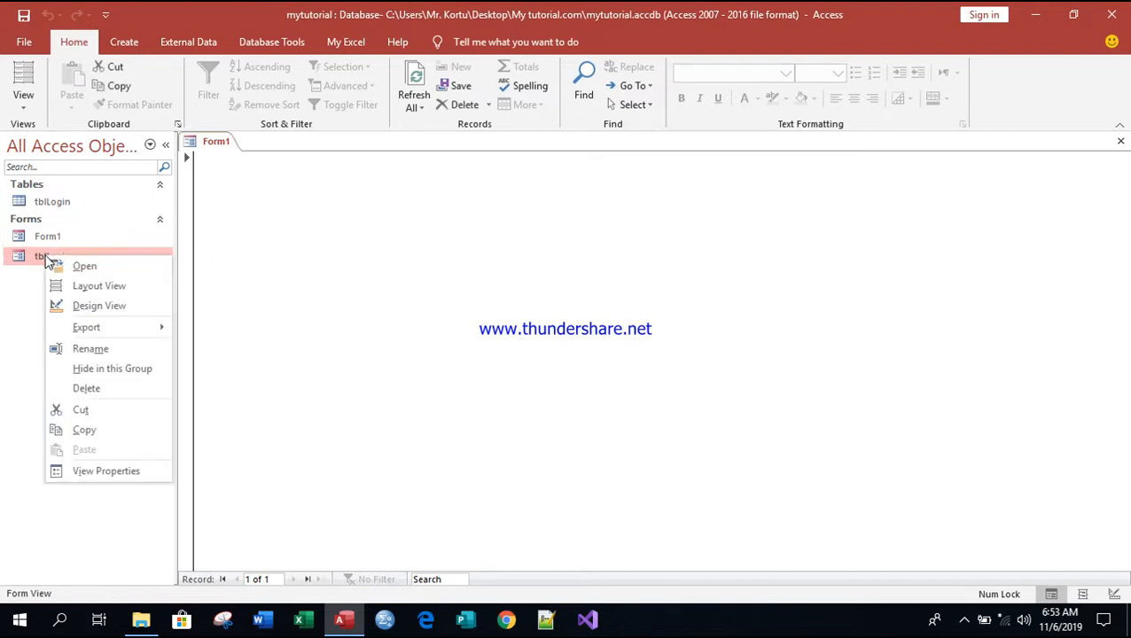
left_click(114, 308)
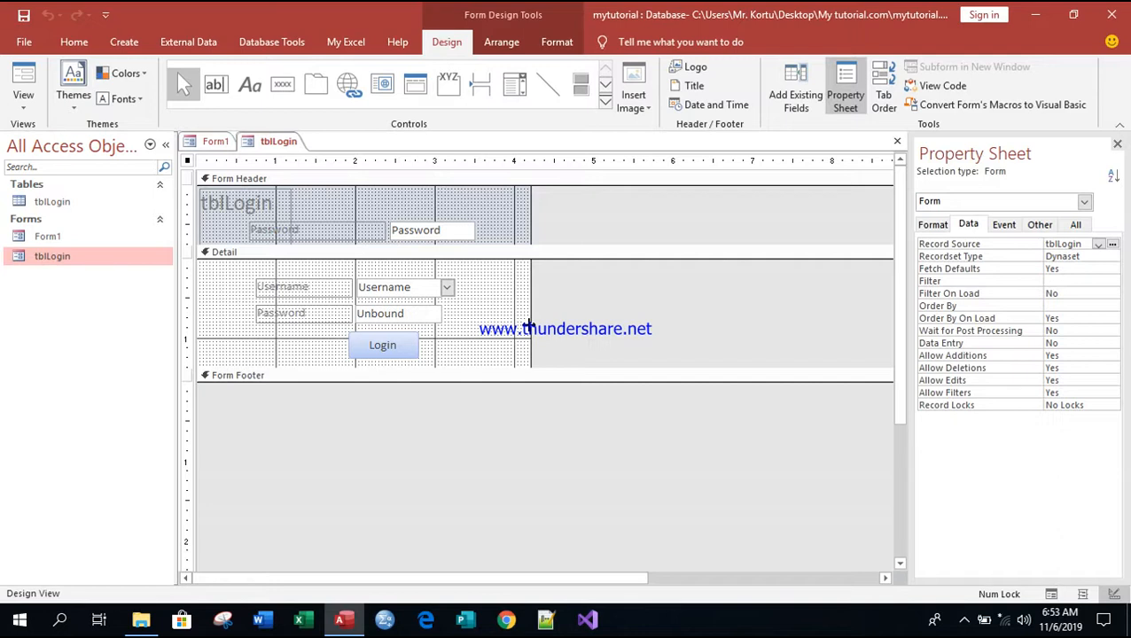
left_click_drag(528, 325, 517, 325)
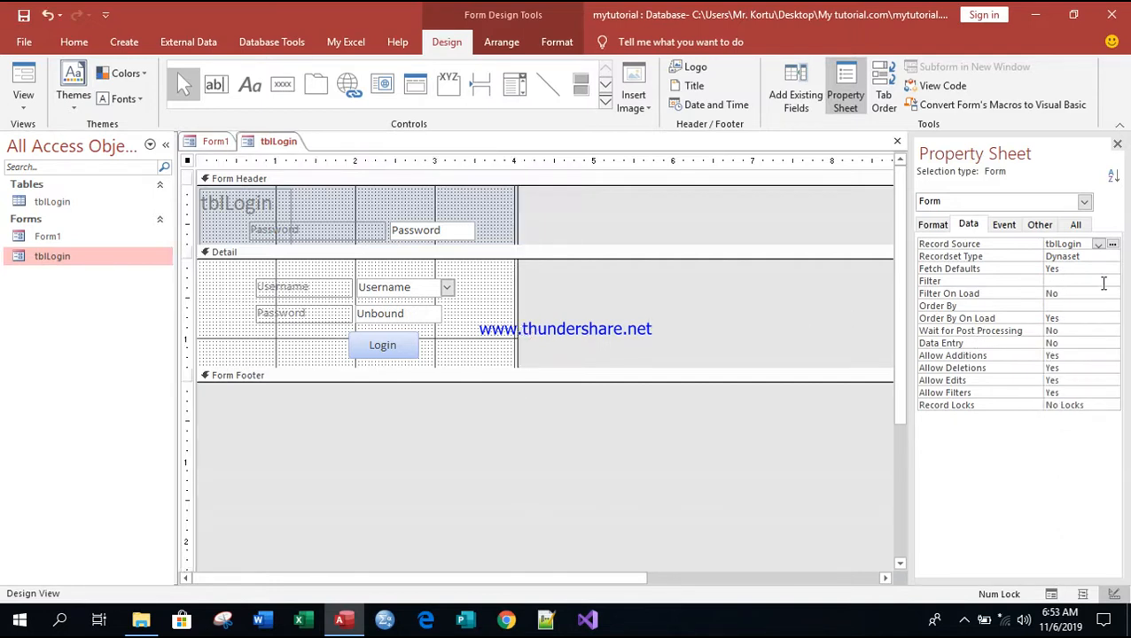
Step: Set the form's Pop Up and Modal properties both to Yes
left_click(931, 225)
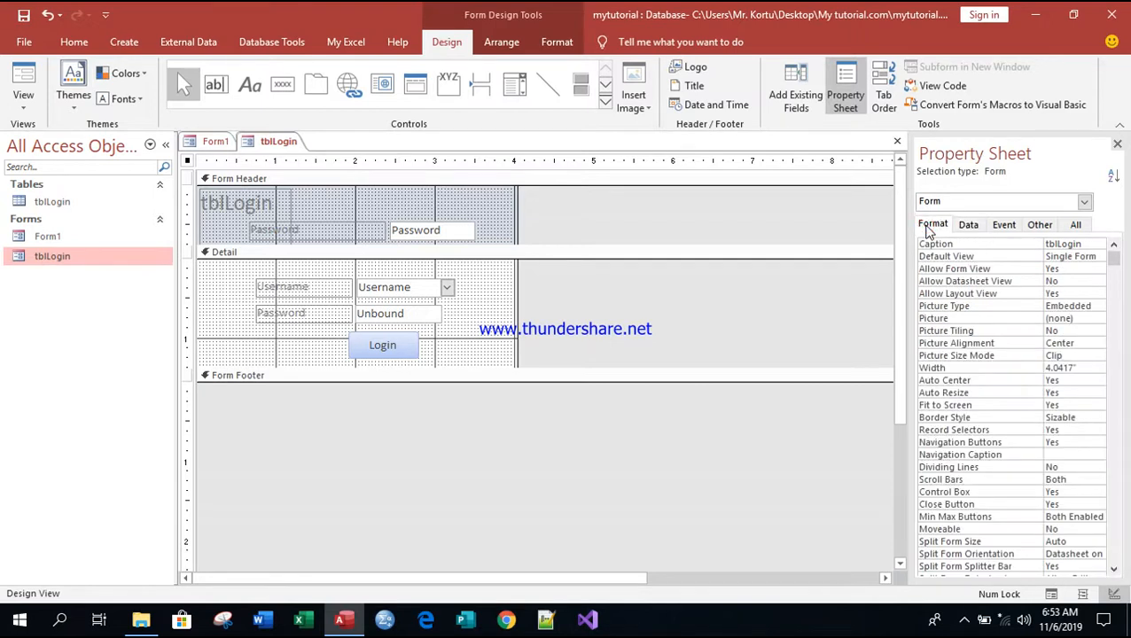
left_click(1114, 256)
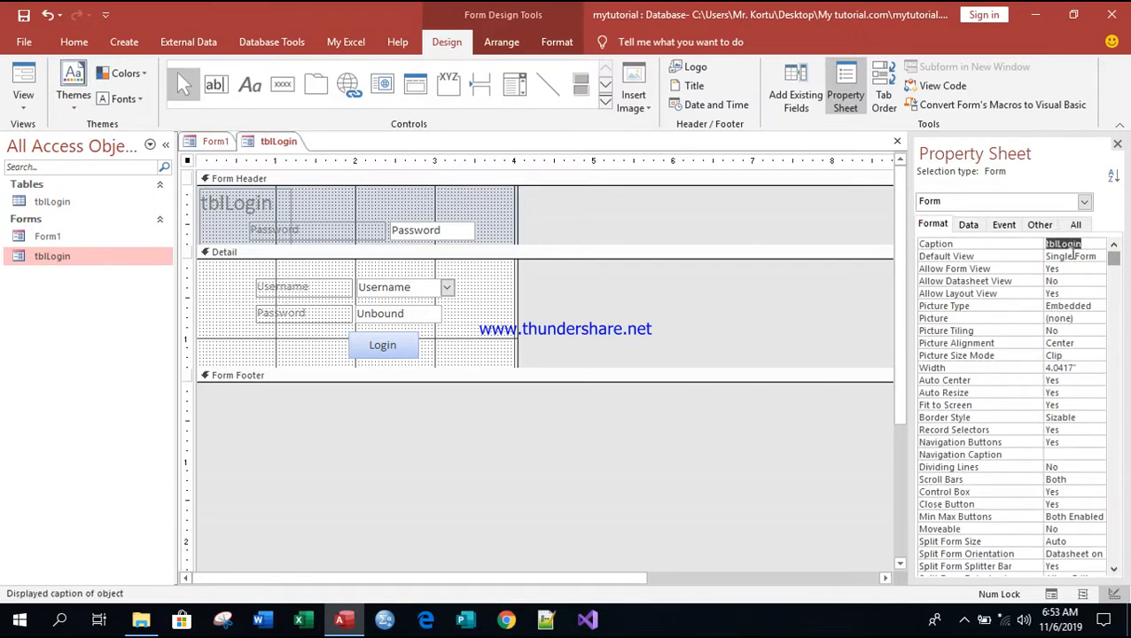
left_click(1039, 226)
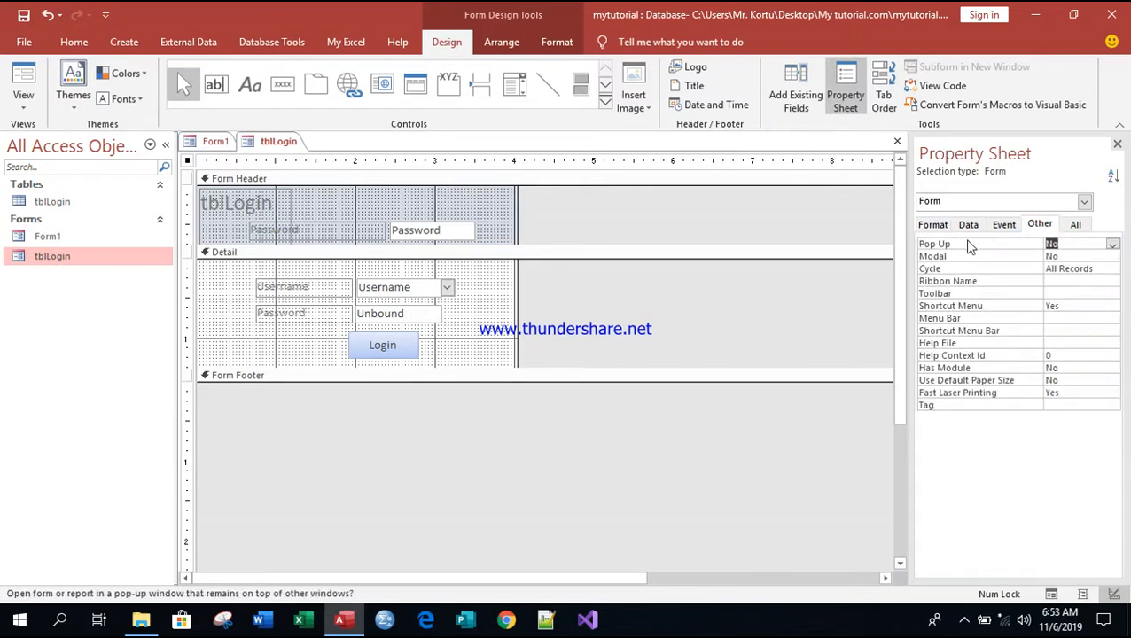
left_click(1115, 245)
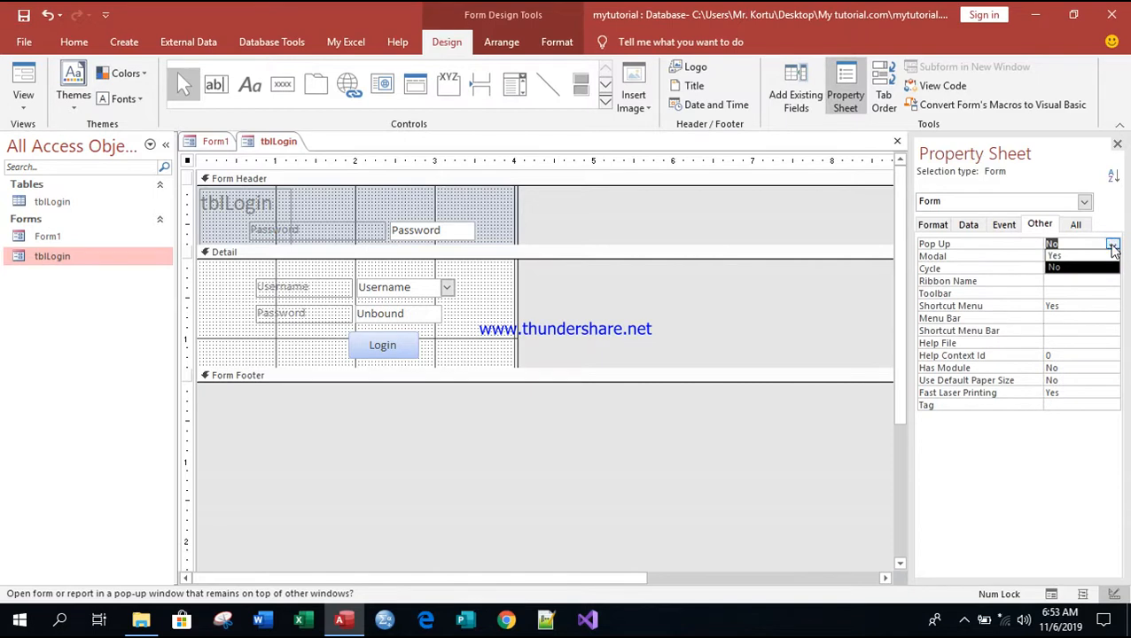
left_click(1054, 257)
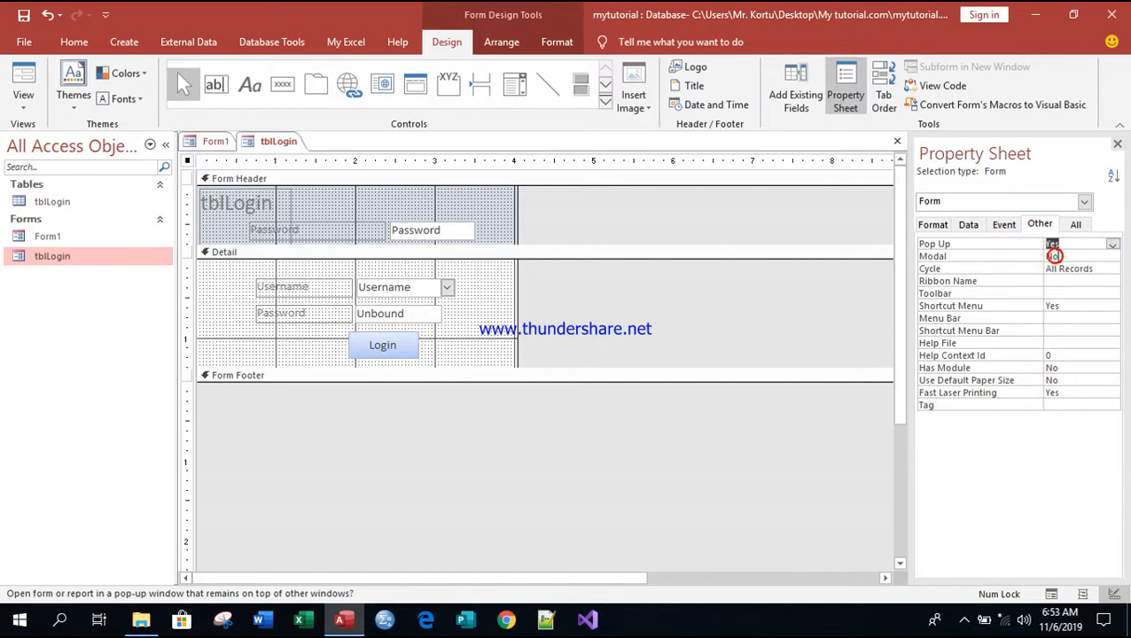
left_click(1114, 256)
left_click(1082, 267)
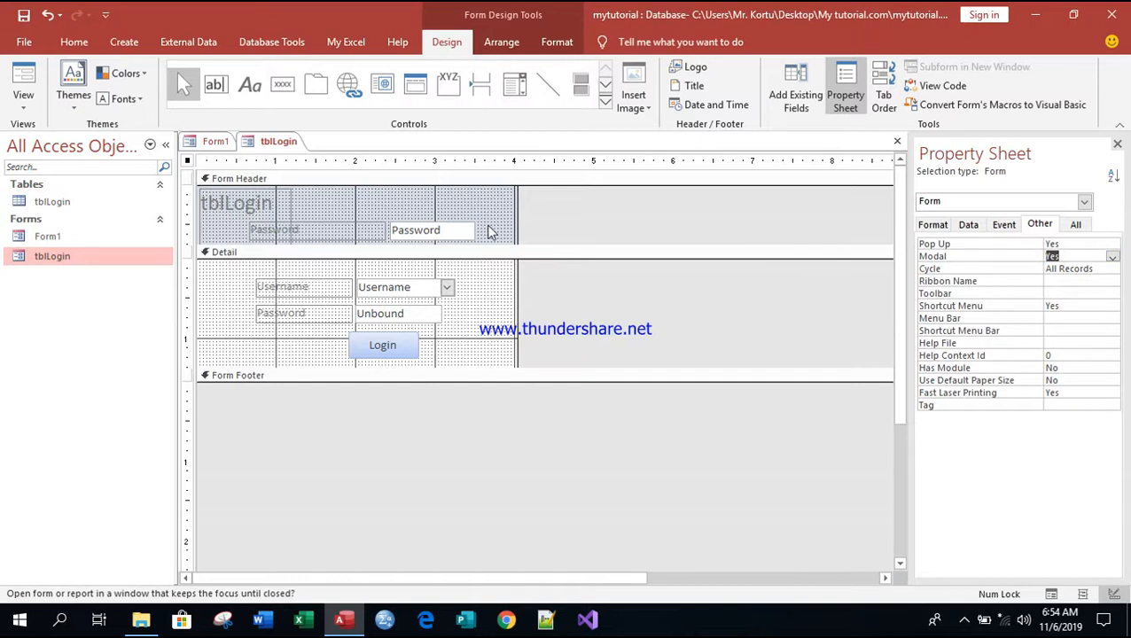
Step: Save the tblLogin form and open it in Form View
right_click(278, 145)
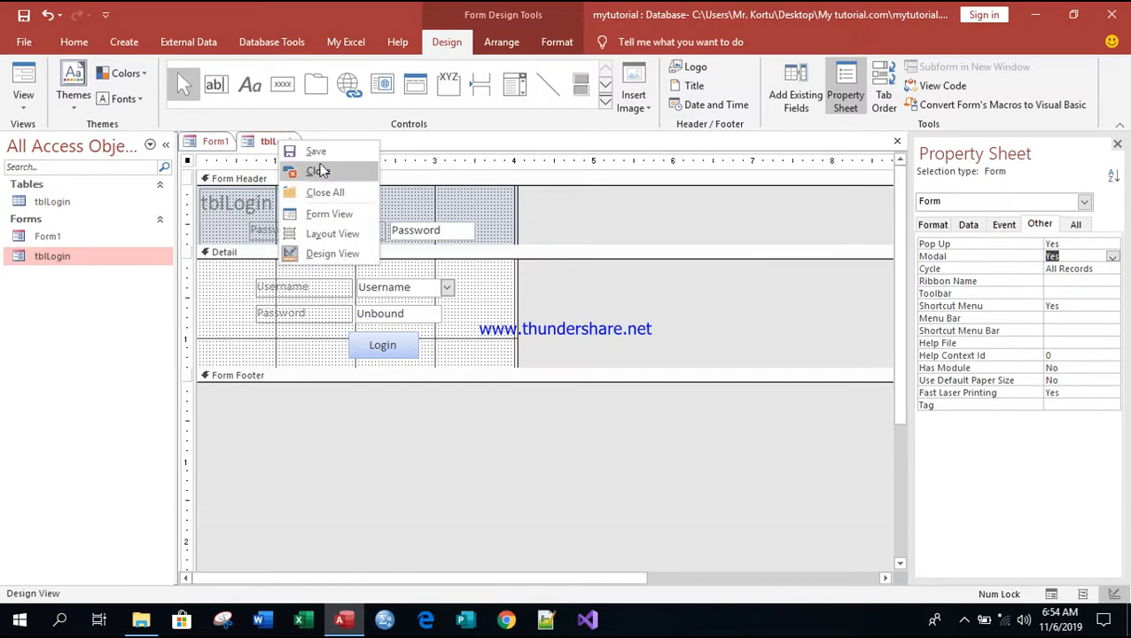
left_click(316, 152)
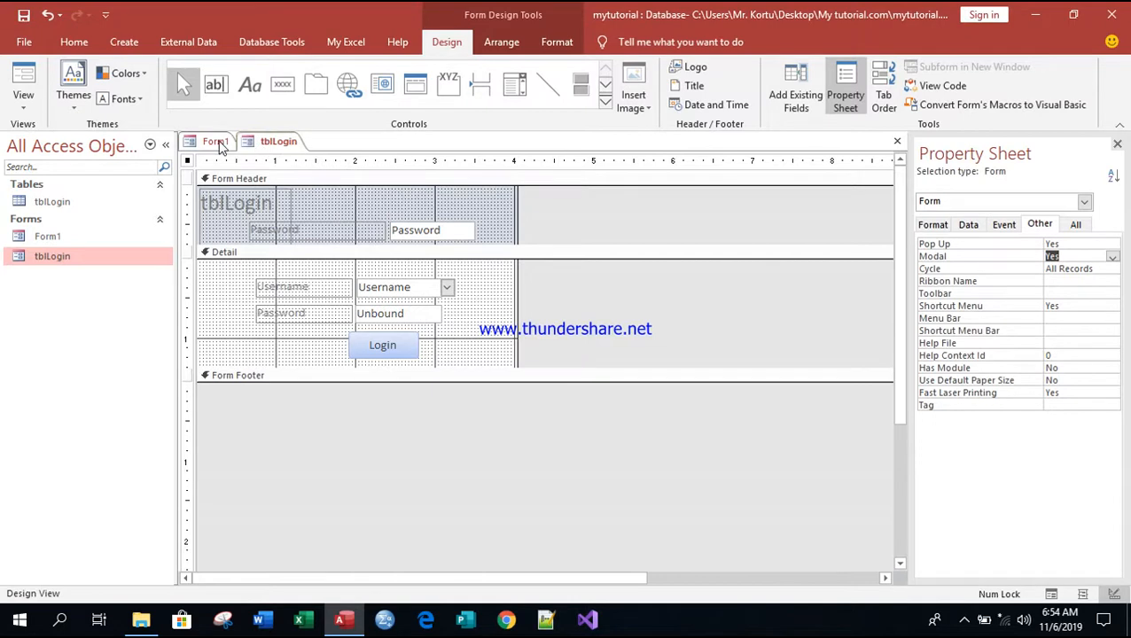
right_click(261, 144)
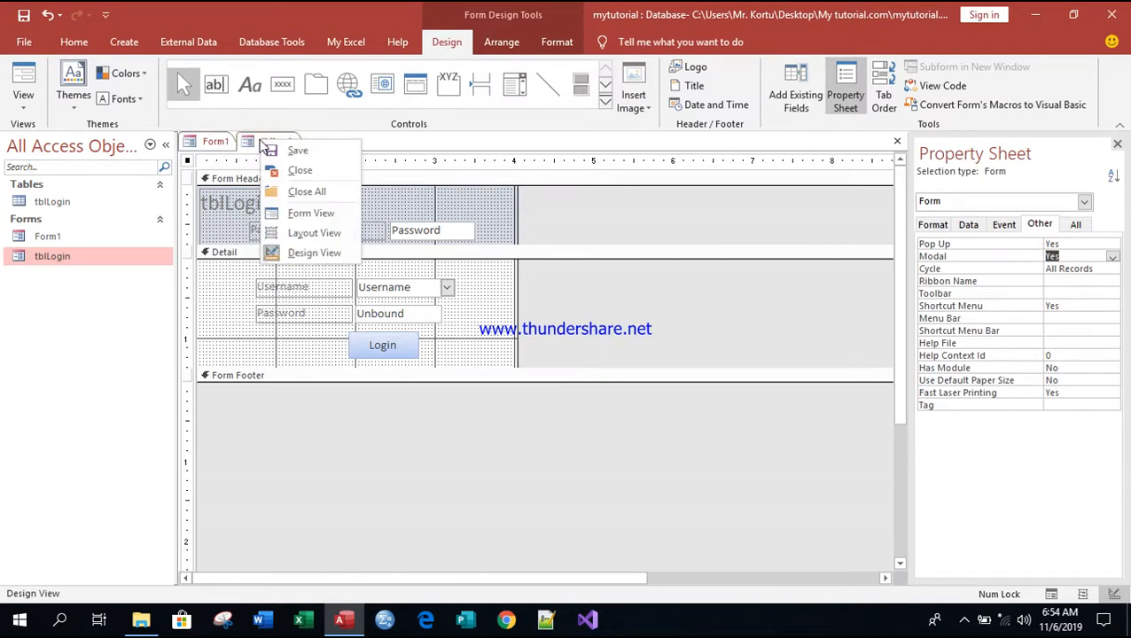
left_click(309, 213)
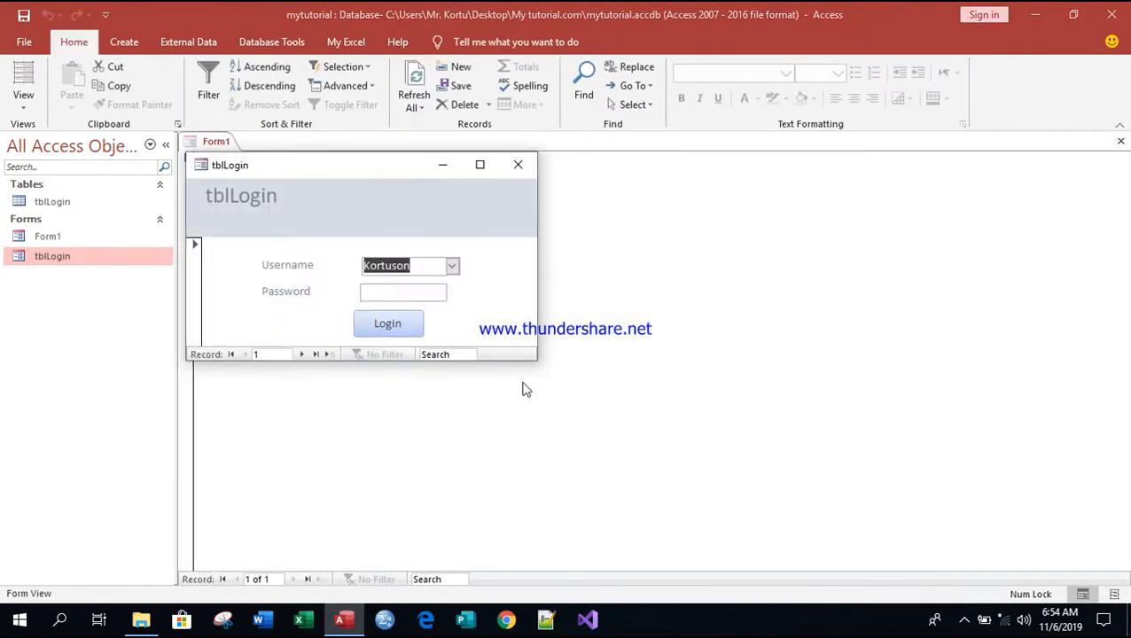
Step: Move the login pop-up to the centre, confirm the background is blocked, and log in
left_click_drag(337, 167, 550, 202)
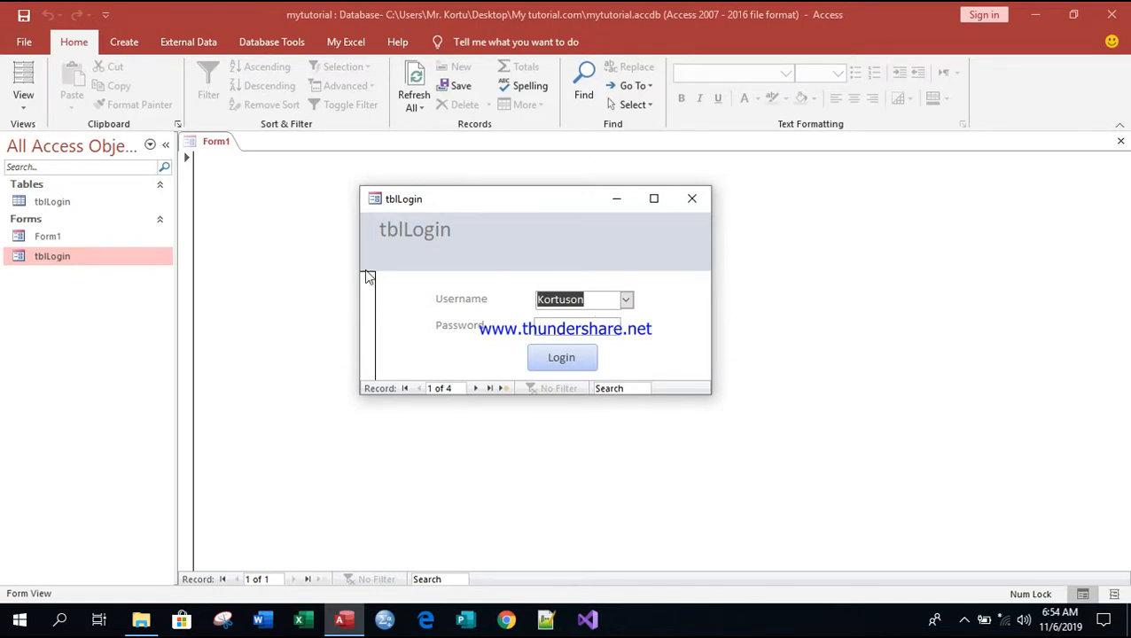
left_click(308, 262)
left_click(311, 262)
left_click(593, 326)
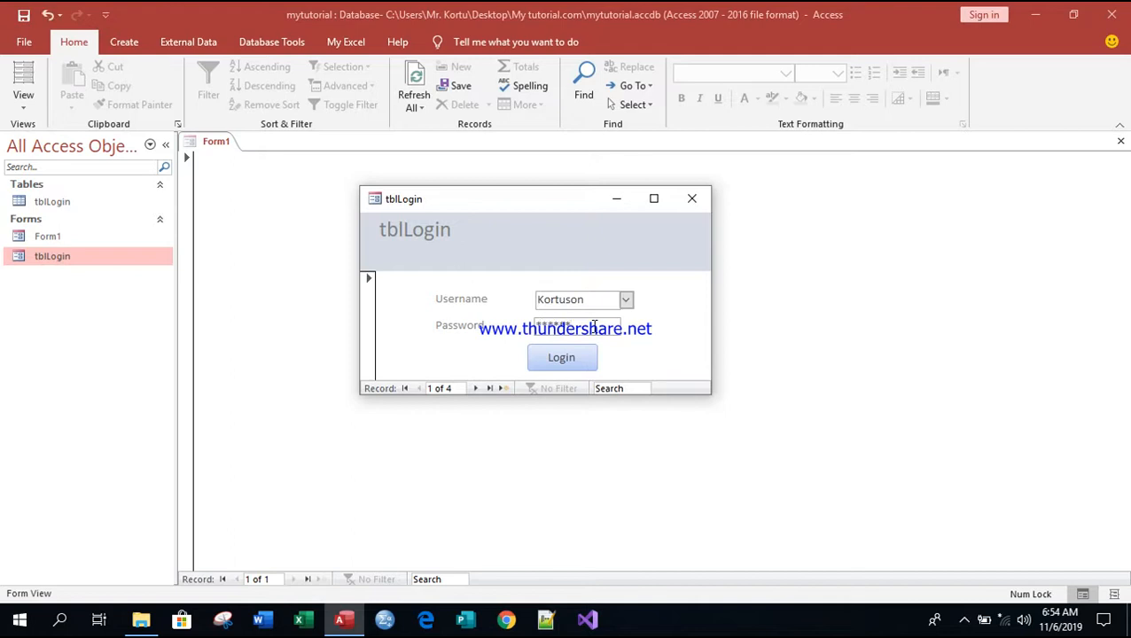
left_click(575, 359)
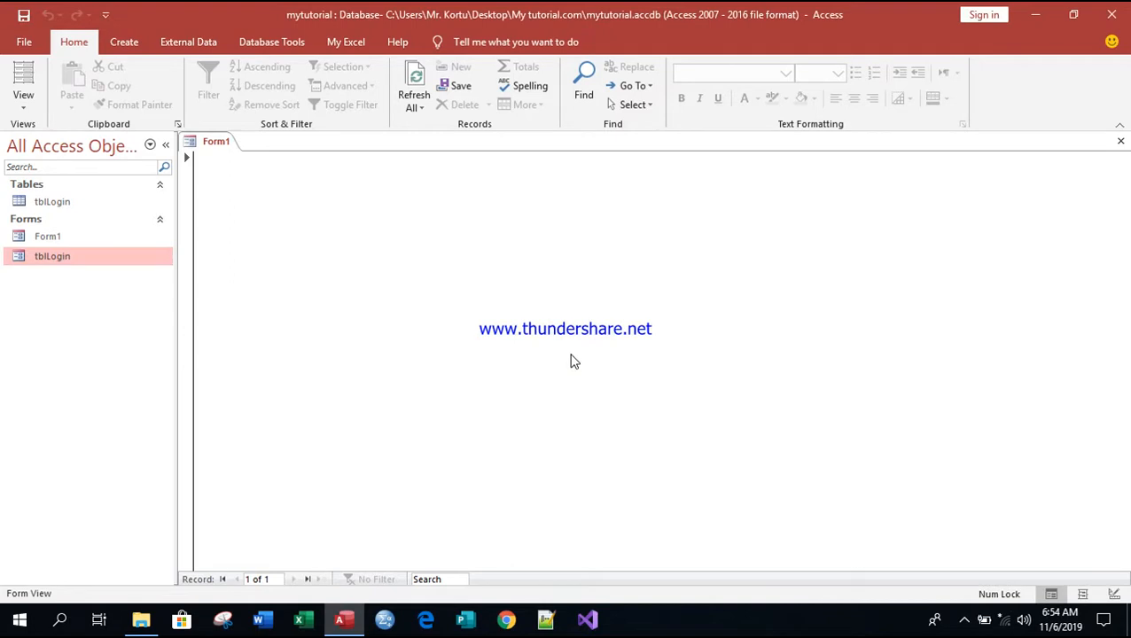
Step: Close Form1 and reopen the tblLogin form in Design View
right_click(214, 143)
left_click(255, 168)
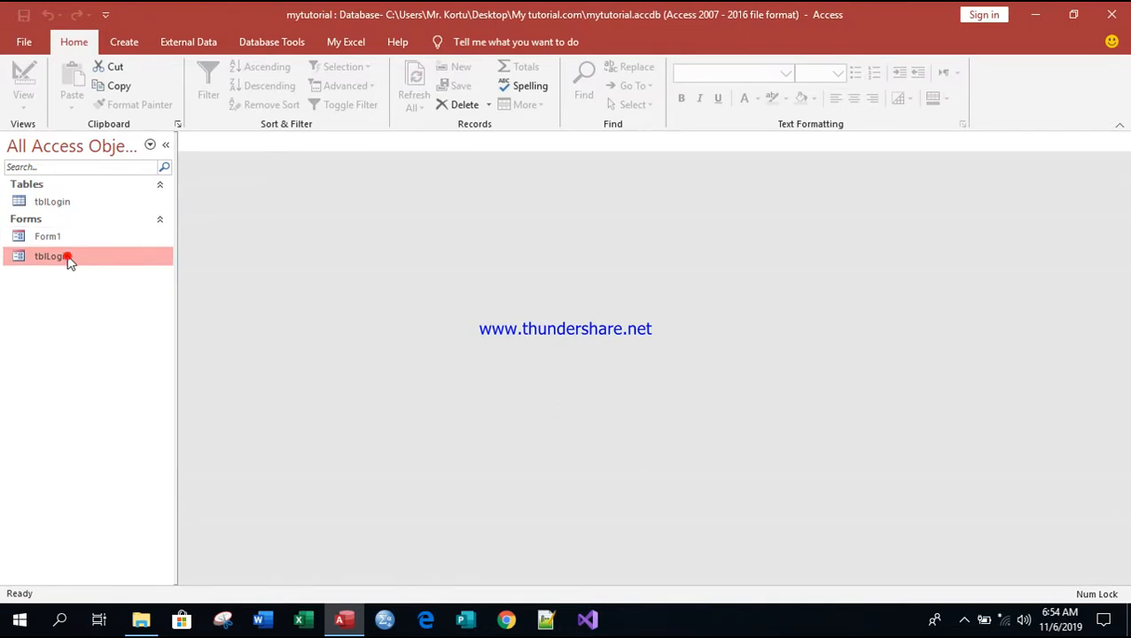
right_click(84, 254)
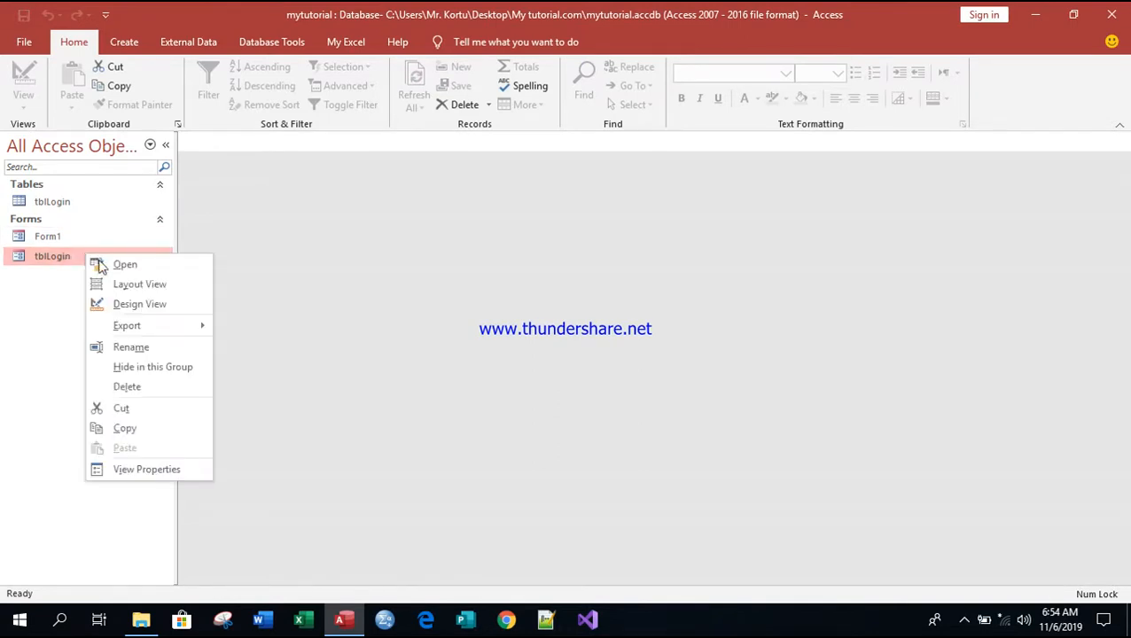
left_click(141, 304)
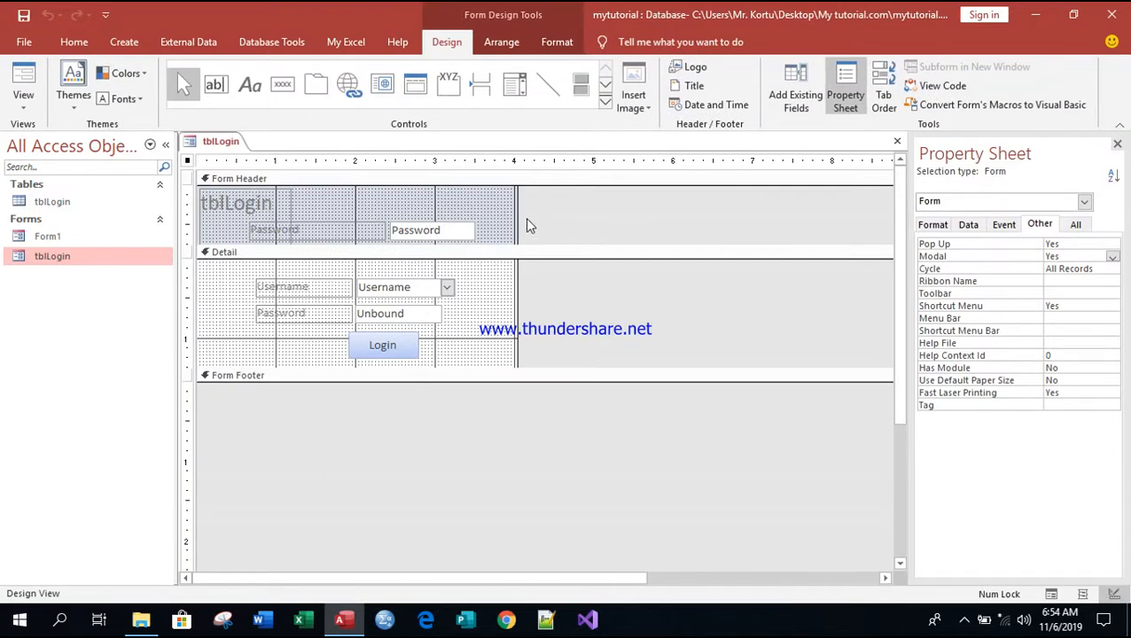
Step: Change the form's Border Style from Sizable to Dialog on the All properties tab
left_click(1076, 227)
left_click_drag(1115, 258, 1113, 270)
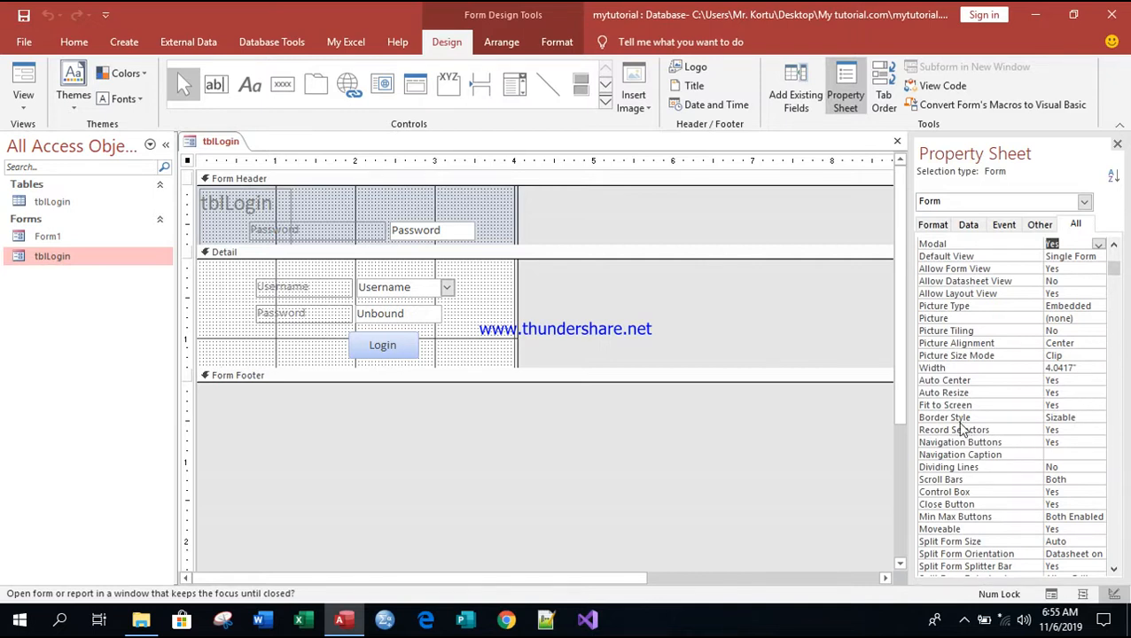
left_click(1082, 419)
left_click(1098, 419)
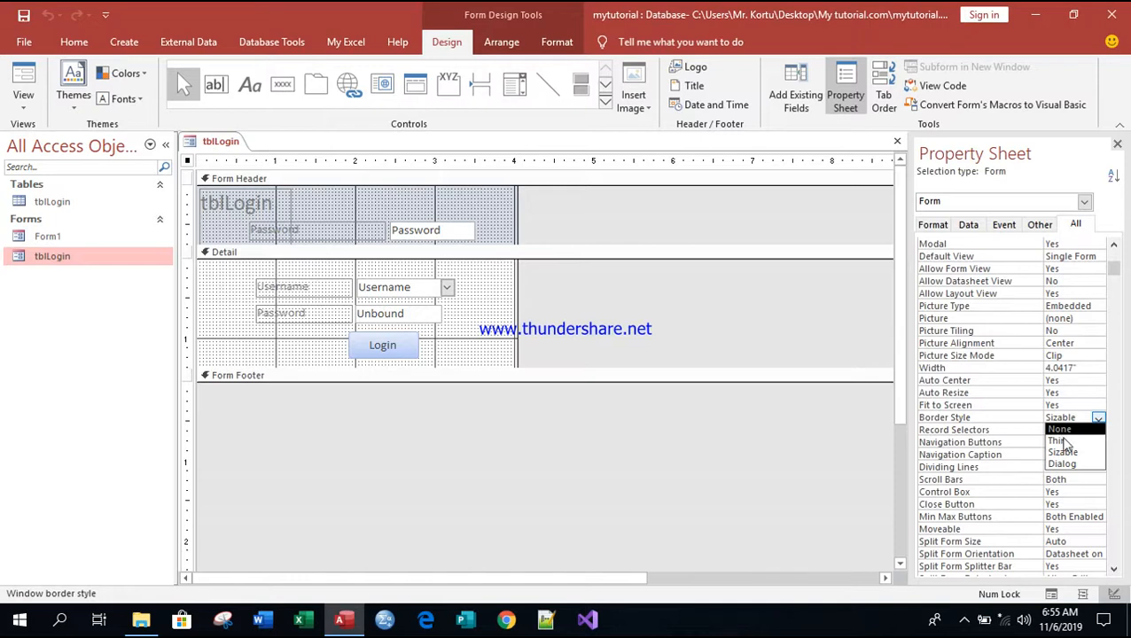
left_click(1064, 465)
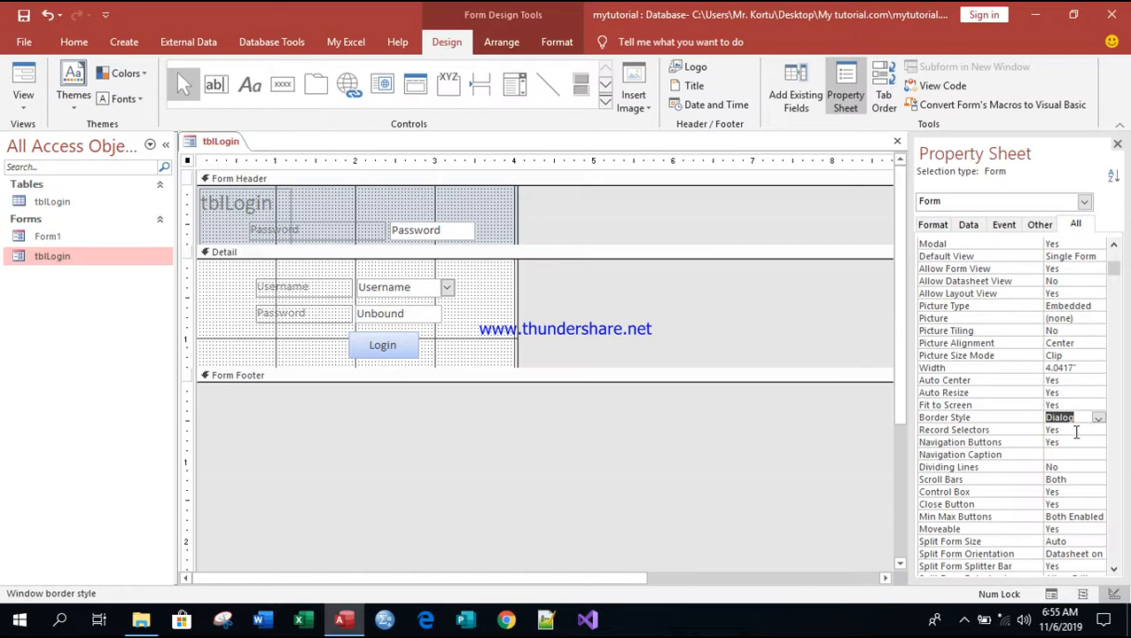
Step: Switch tblLogin to Form View and step through its records to record 4
right_click(223, 144)
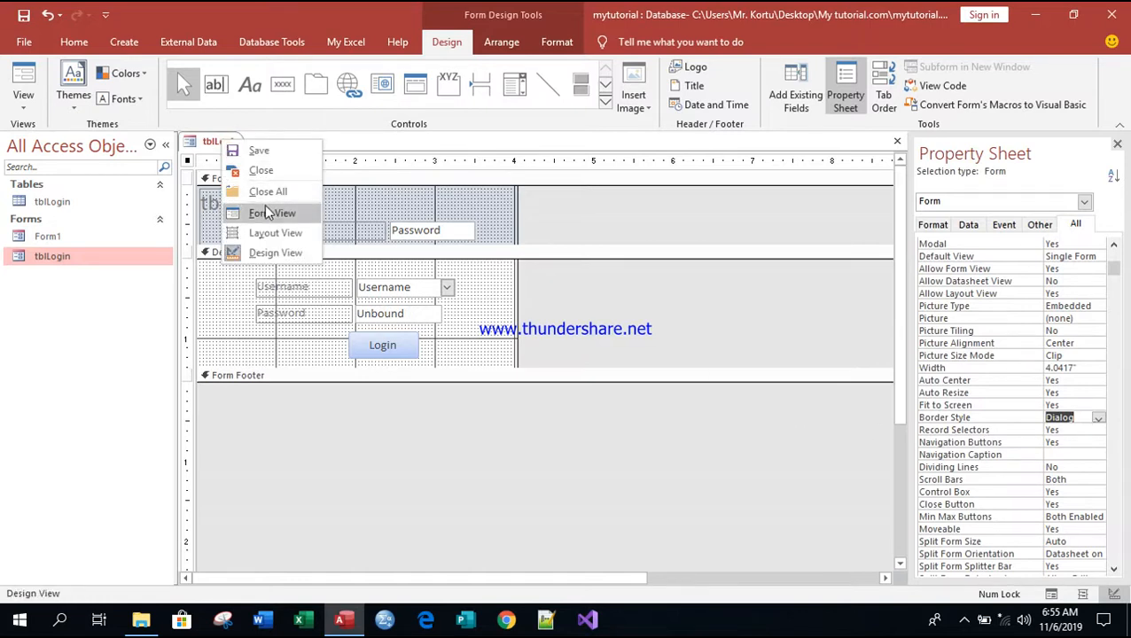
left_click(265, 213)
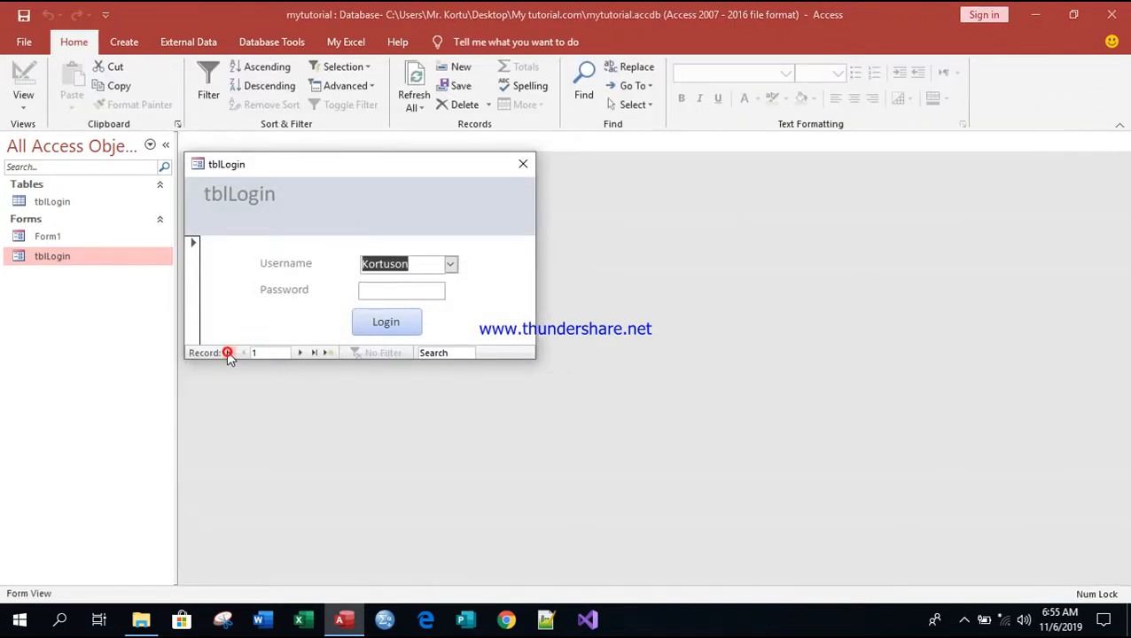
left_click(304, 353)
left_click(306, 353)
left_click(306, 353)
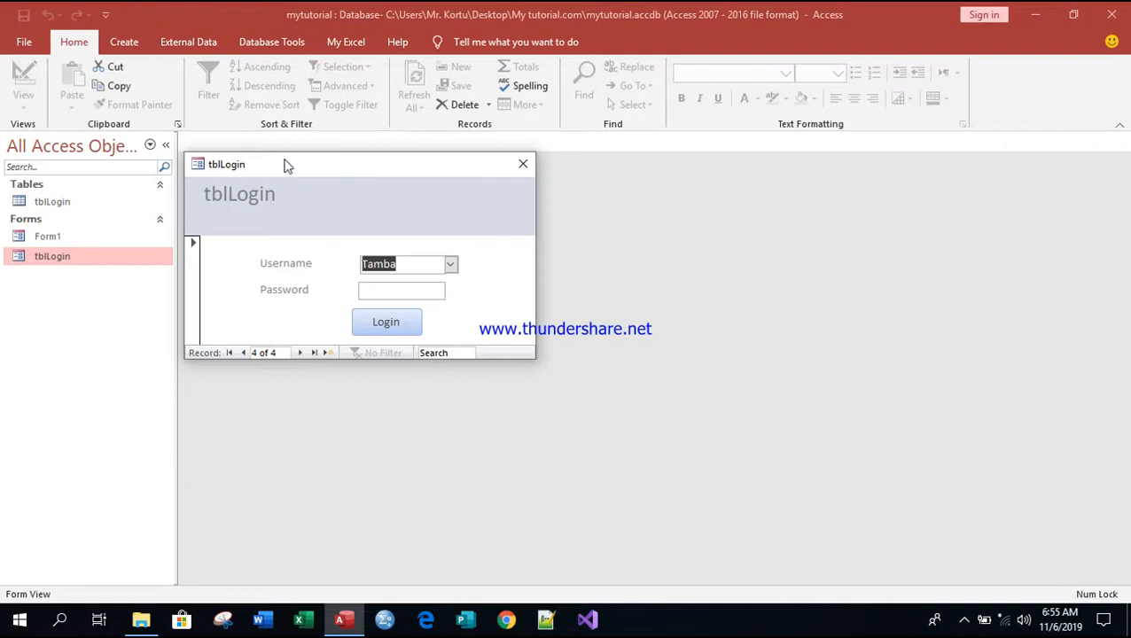
Step: Close the tblLogin form, save its changes, and bring up its actions in the navigation pane
left_click(523, 166)
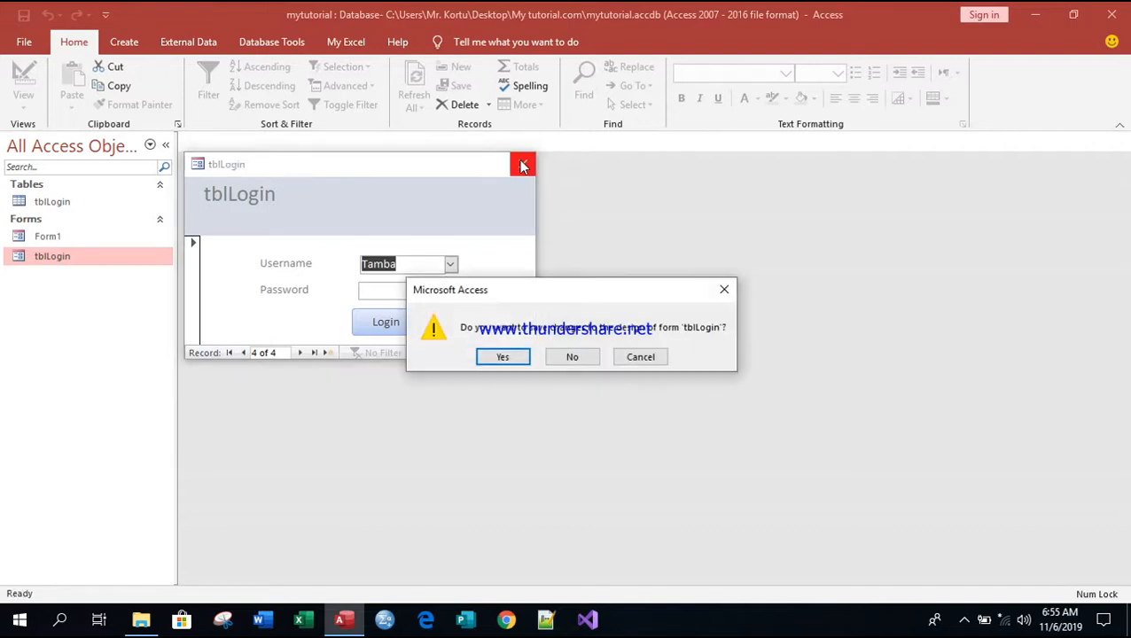
left_click(508, 356)
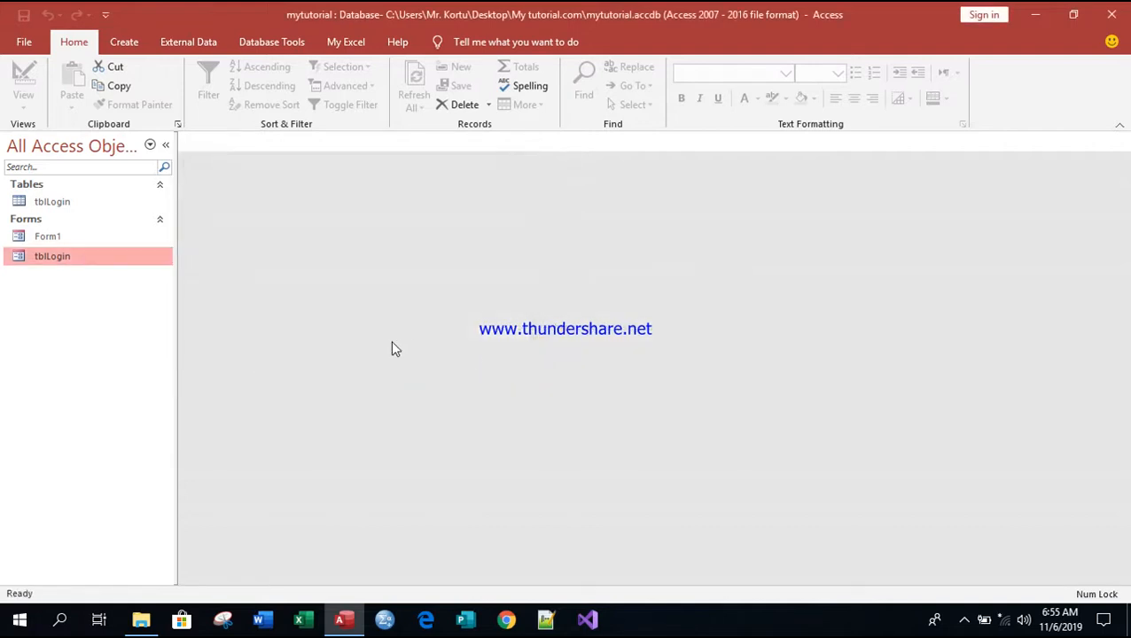
right_click(71, 258)
Step: In Design View, set Close Button to No, Min Max Buttons to None, and Moveable to No
left_click(137, 306)
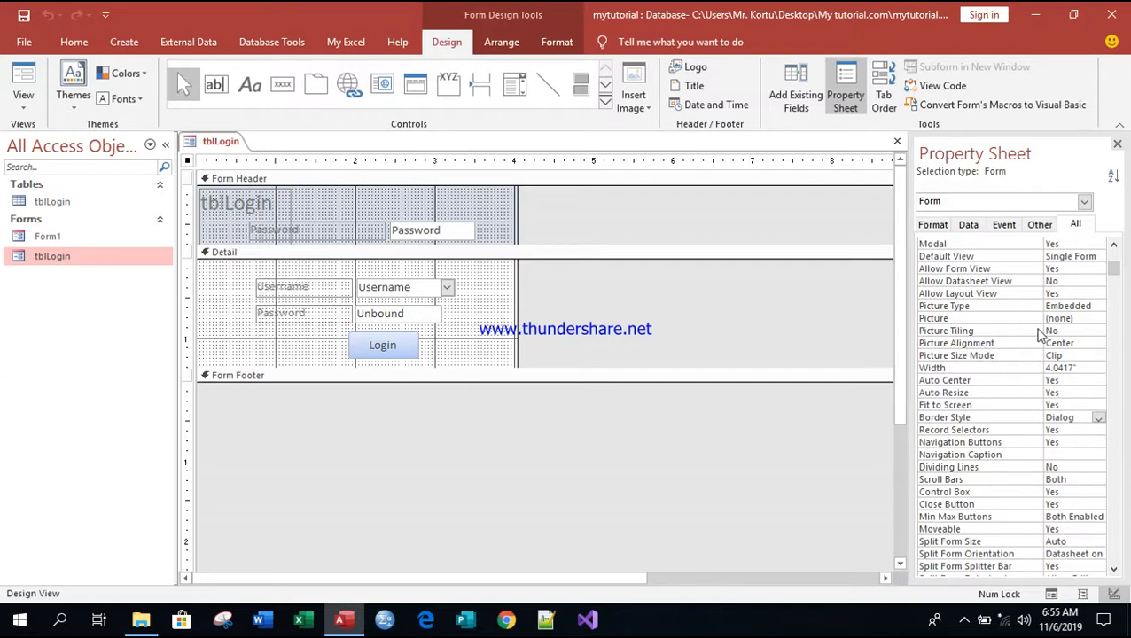
left_click_drag(1115, 266, 1116, 282)
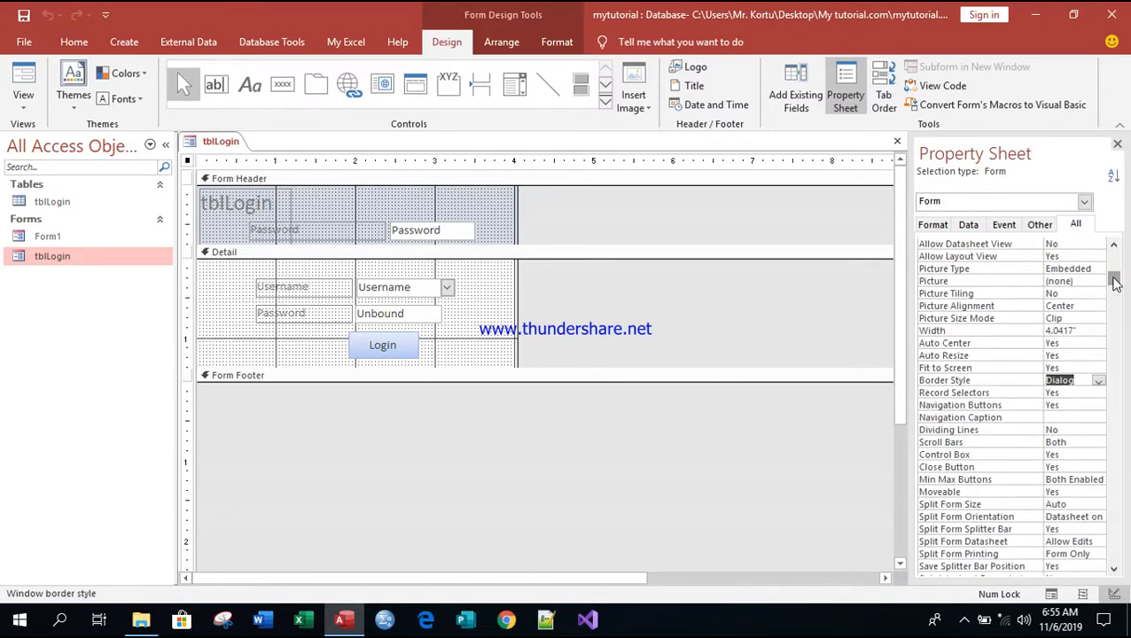
left_click(1073, 467)
left_click(1099, 467)
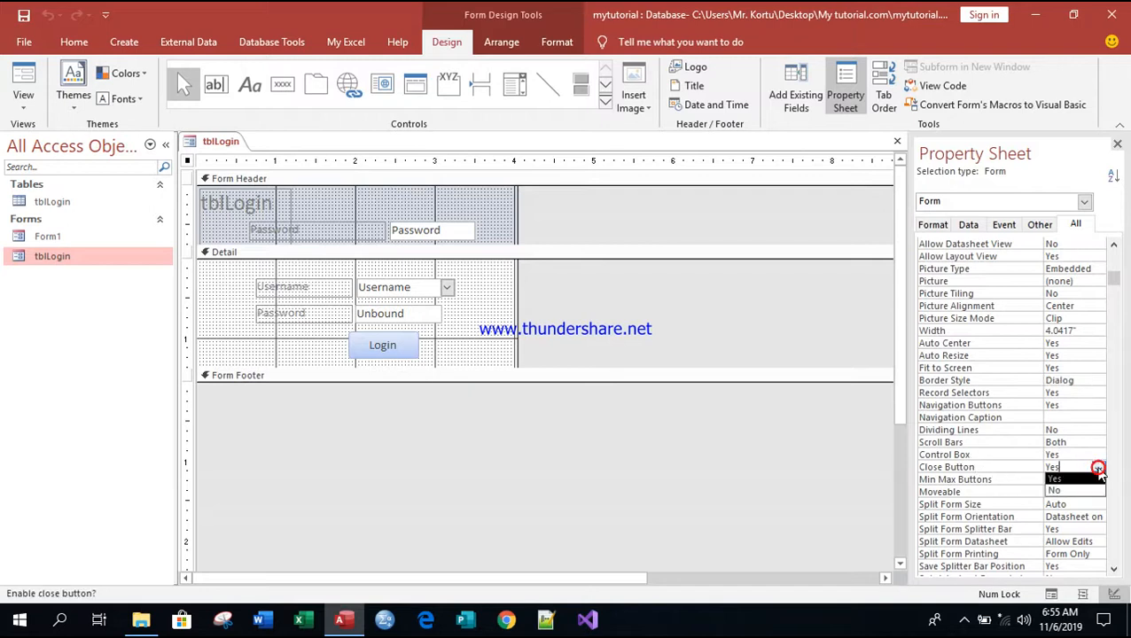
left_click(1056, 492)
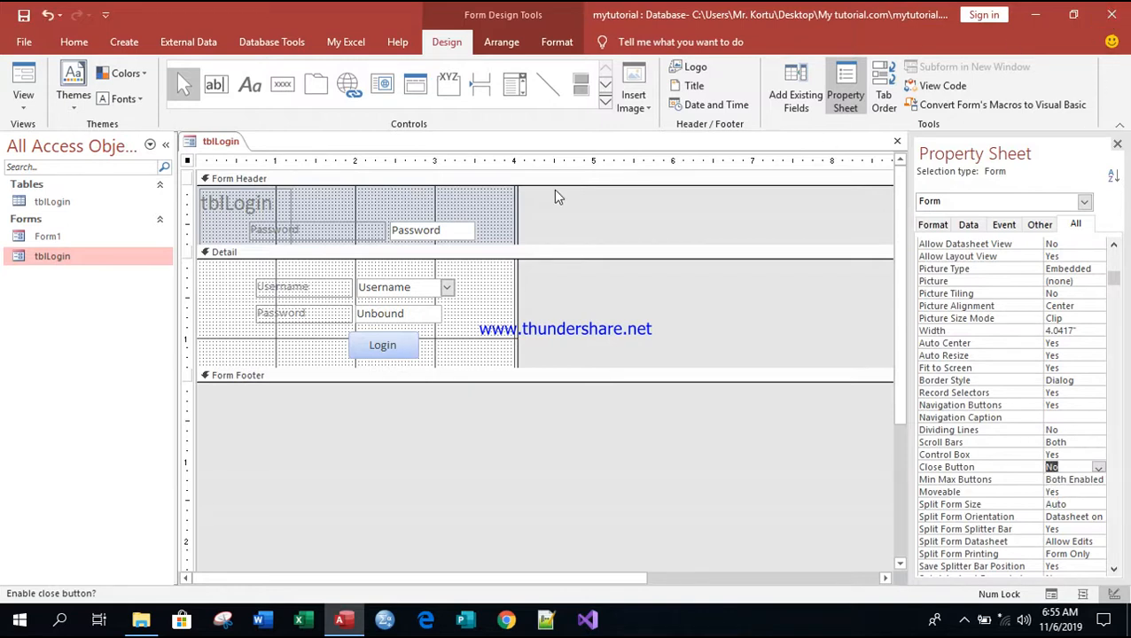
left_click(1100, 480)
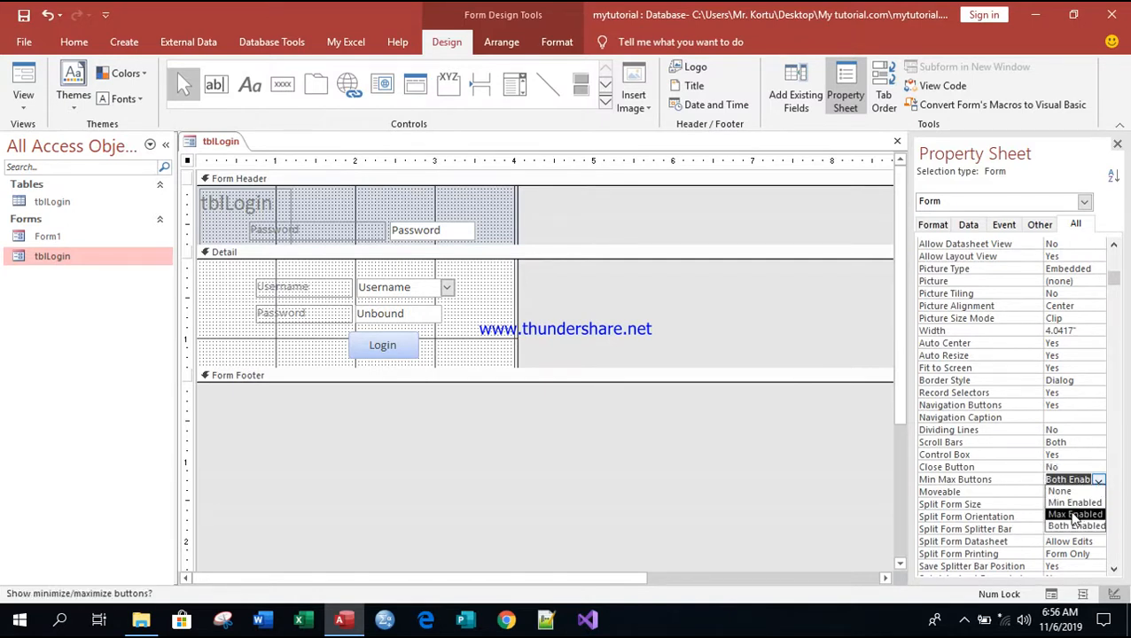
left_click(1064, 492)
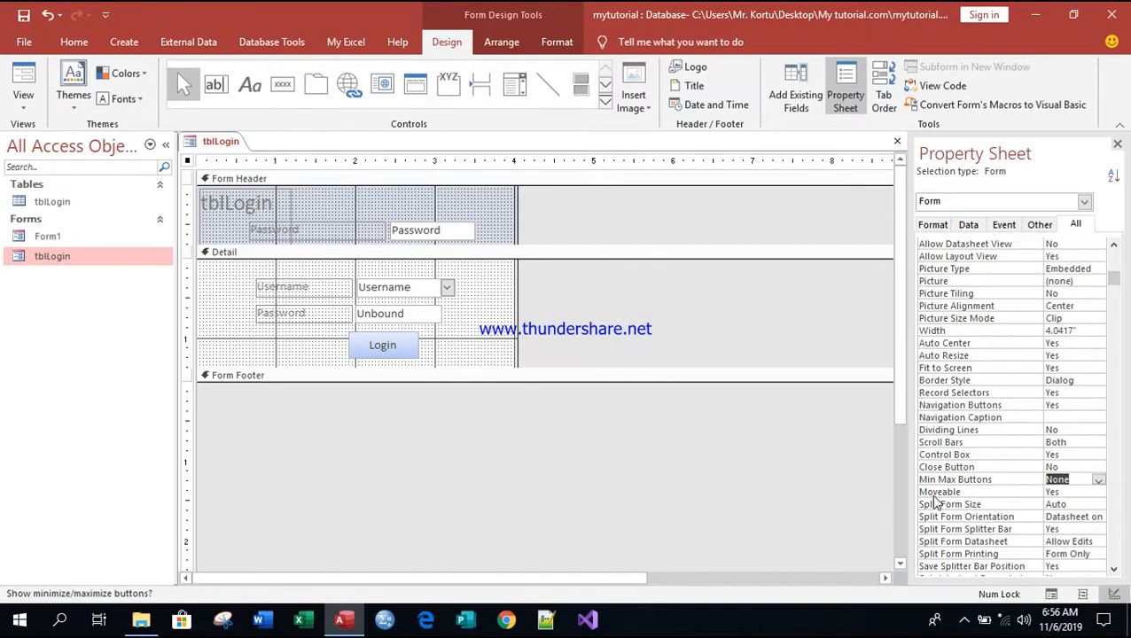
left_click(1097, 492)
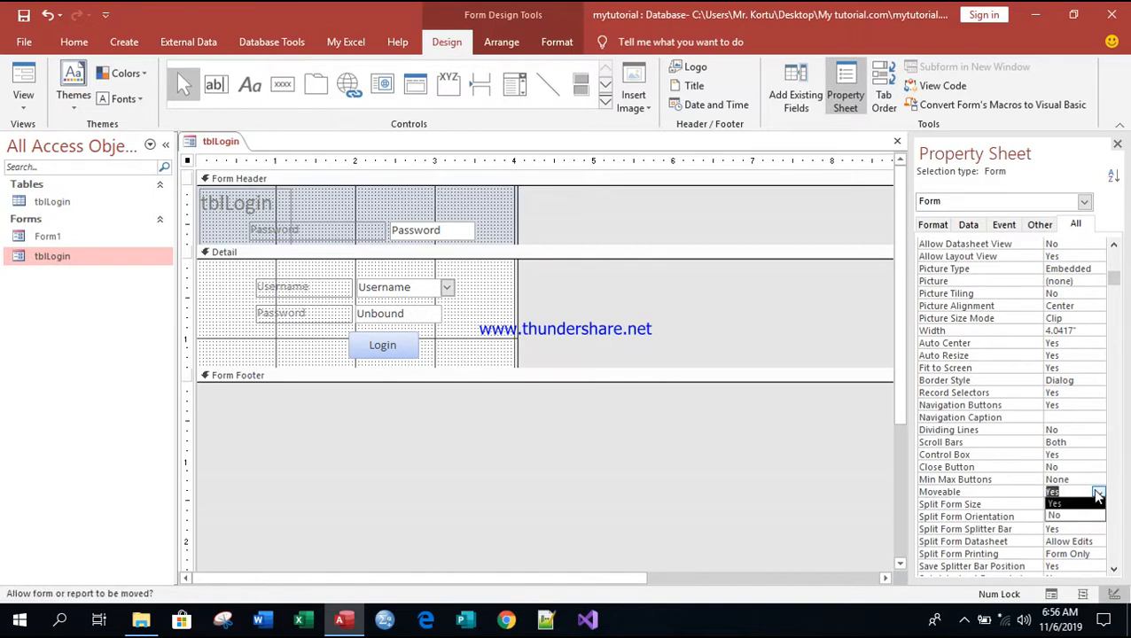
left_click(1099, 493)
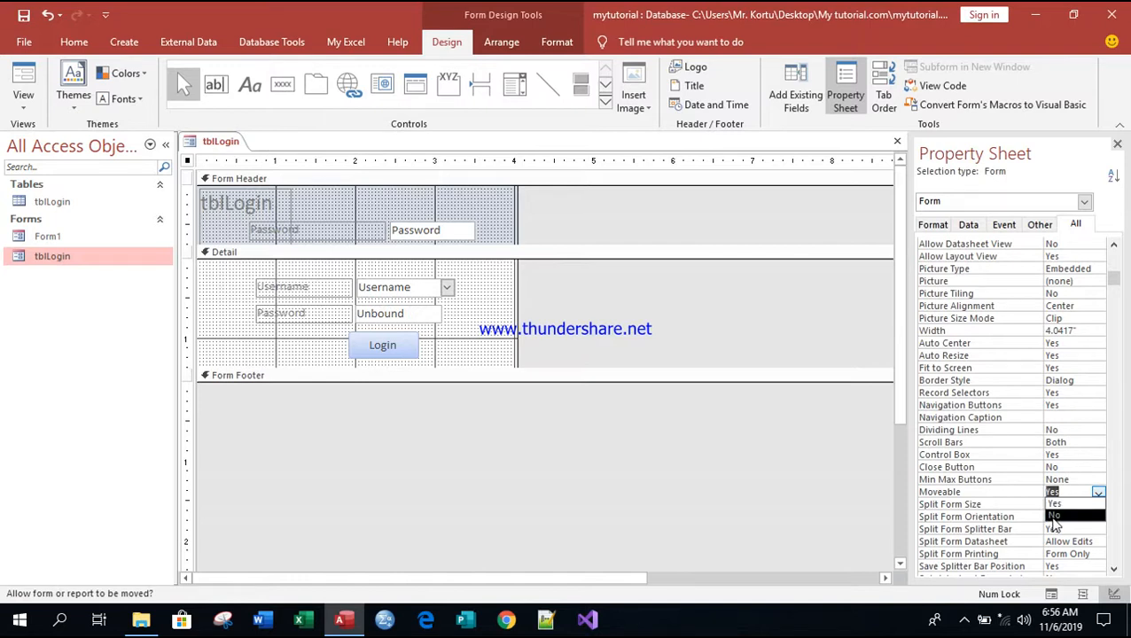
left_click(1053, 516)
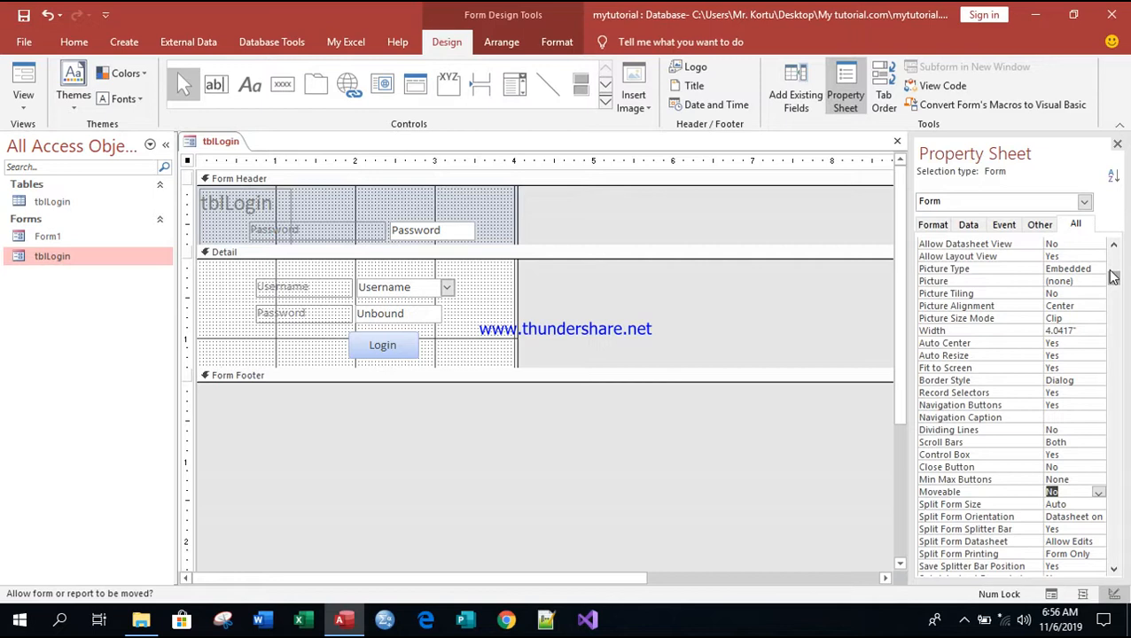
Step: Set the form's Record Selectors and Navigation Buttons properties both to No
scroll(1113, 279, "up", 2)
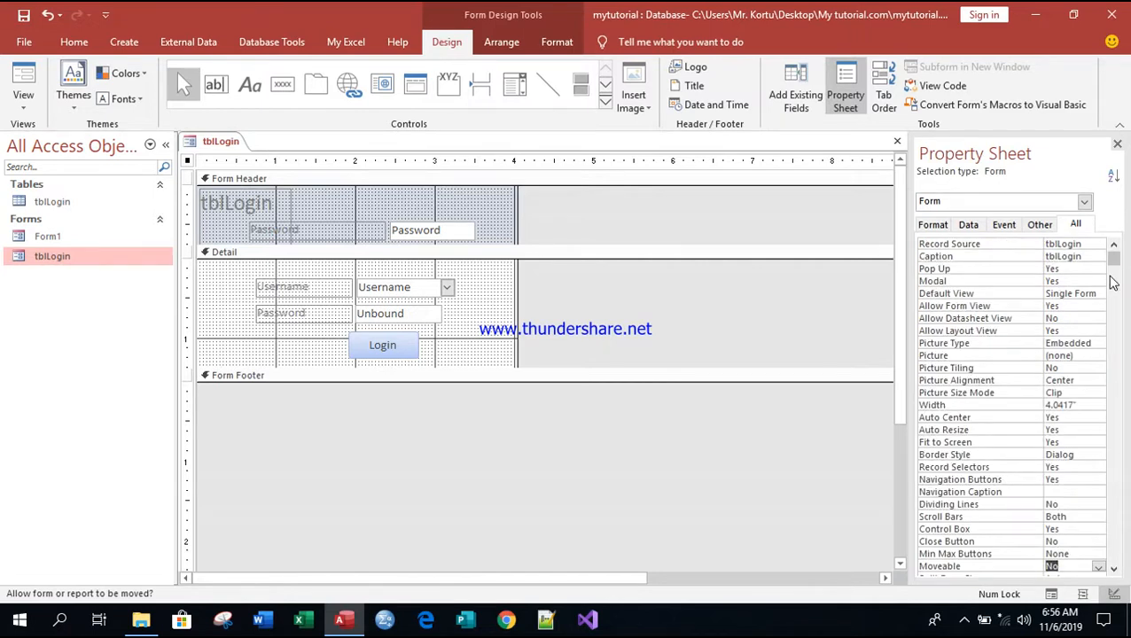
scroll(1114, 281, "down", 9)
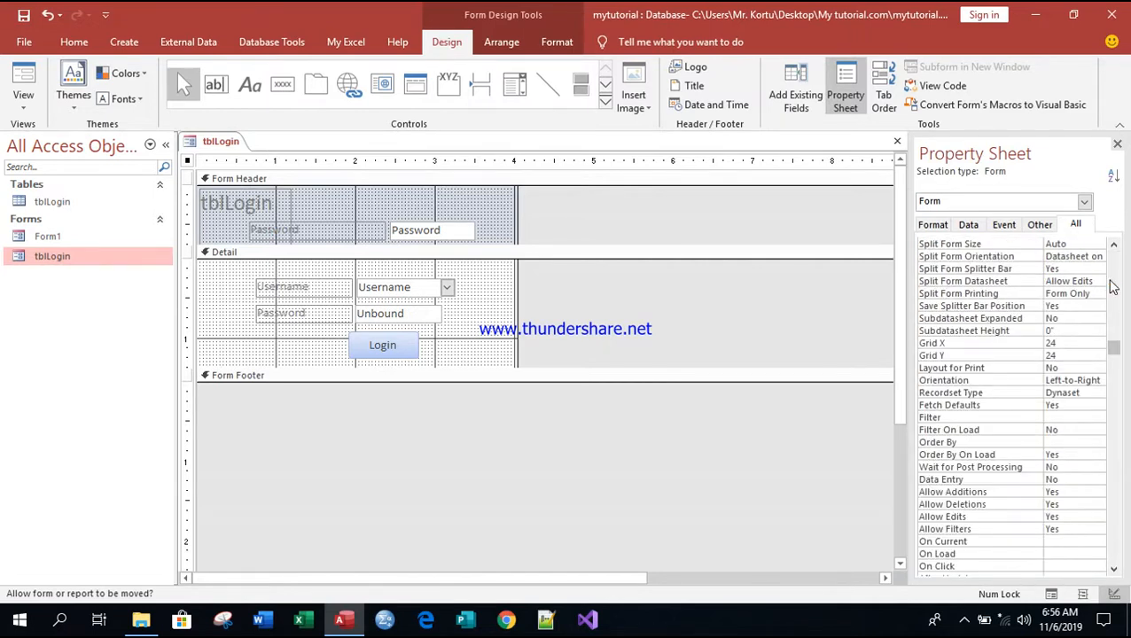
scroll(1114, 288, "up", 9)
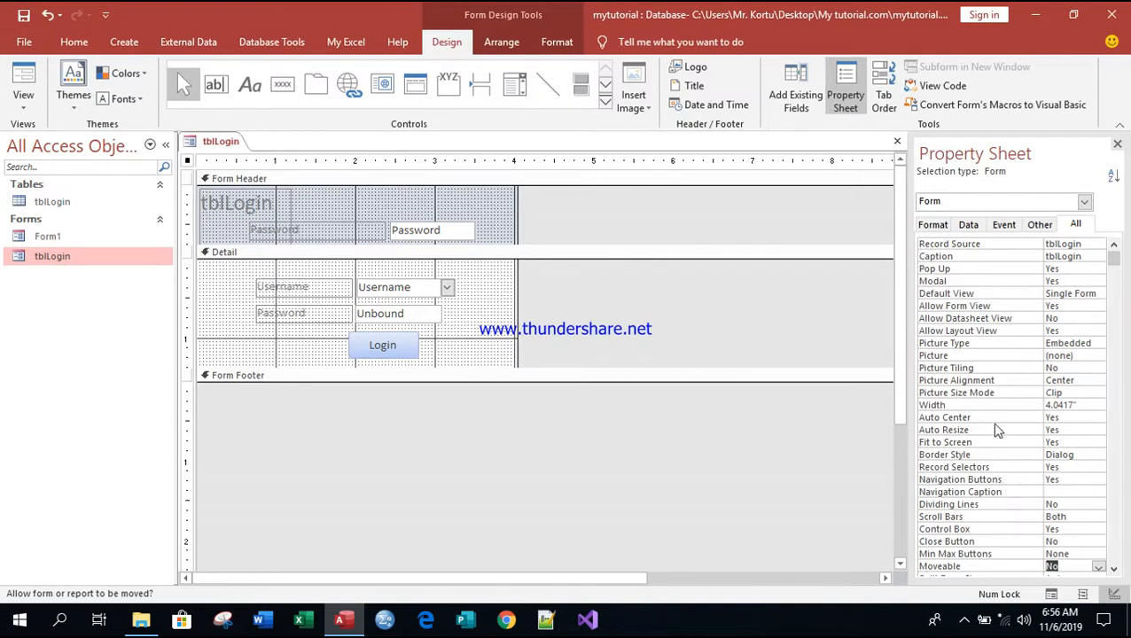
left_click(1070, 468)
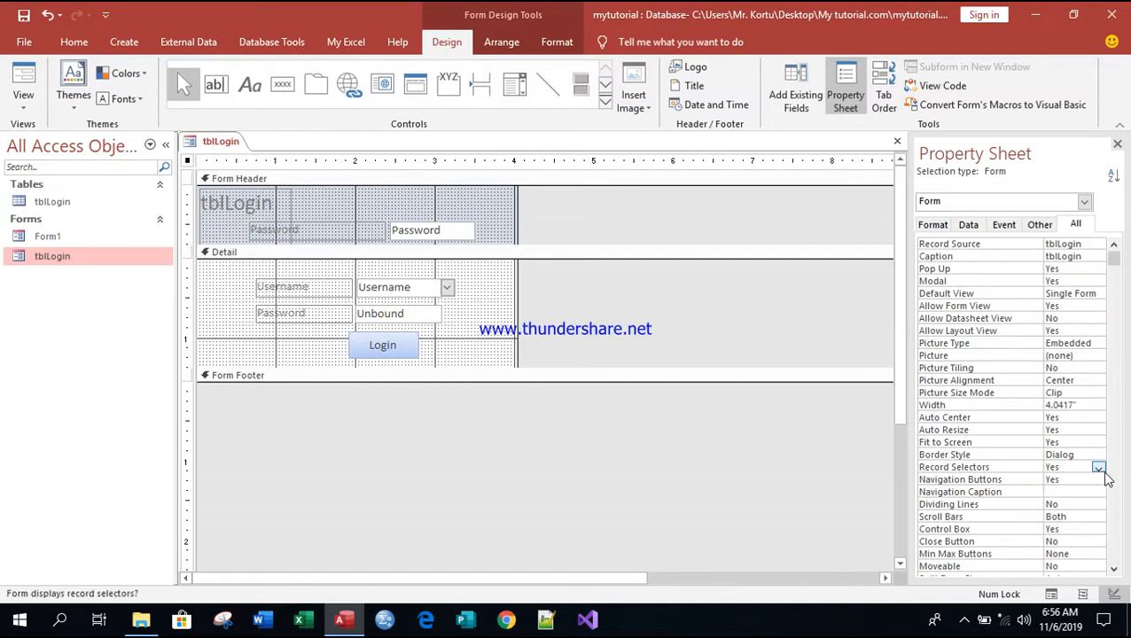
left_click(1099, 467)
left_click(1053, 491)
left_click(1084, 479)
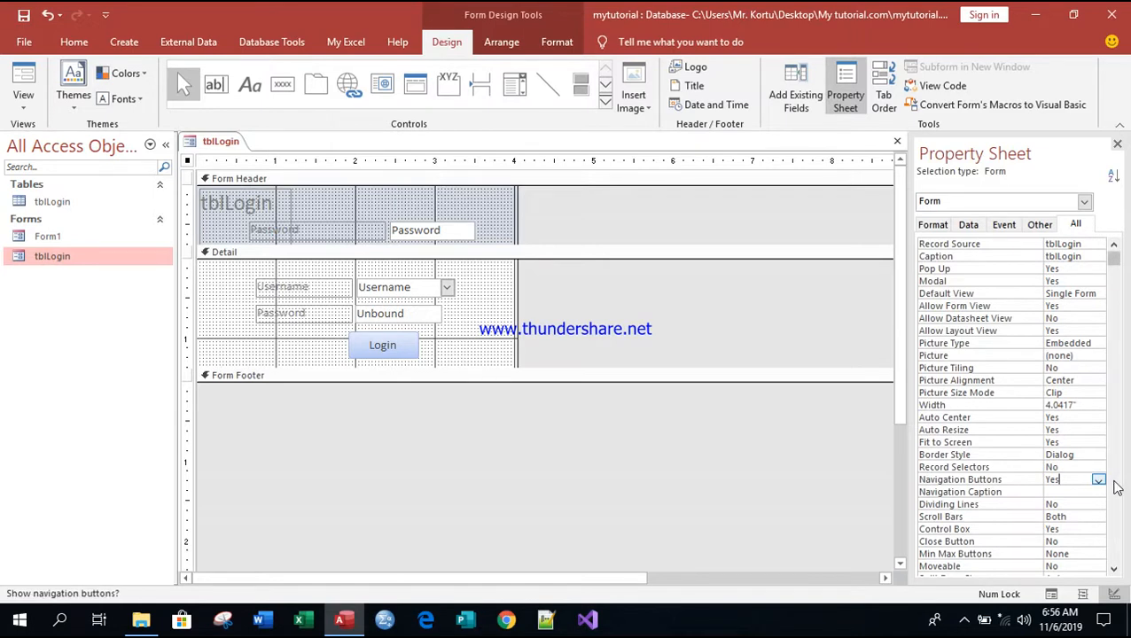
left_click(1098, 480)
left_click(1057, 503)
Step: Run tblLogin in Form View, confirm it blocks outside clicks, log in with a password, and save
right_click(223, 147)
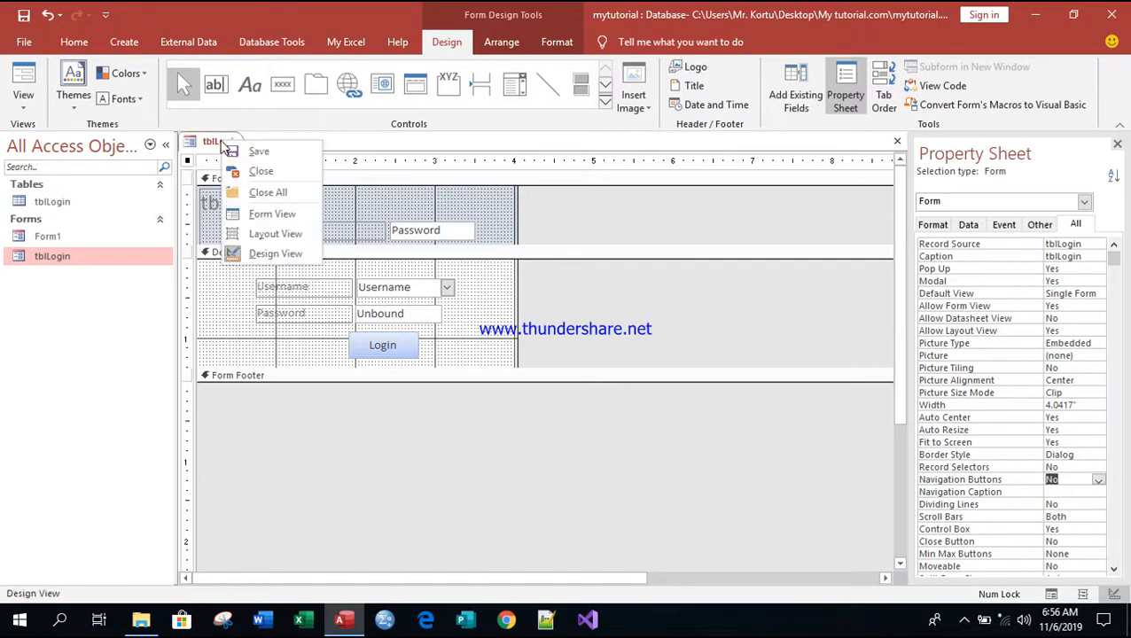
left_click(272, 214)
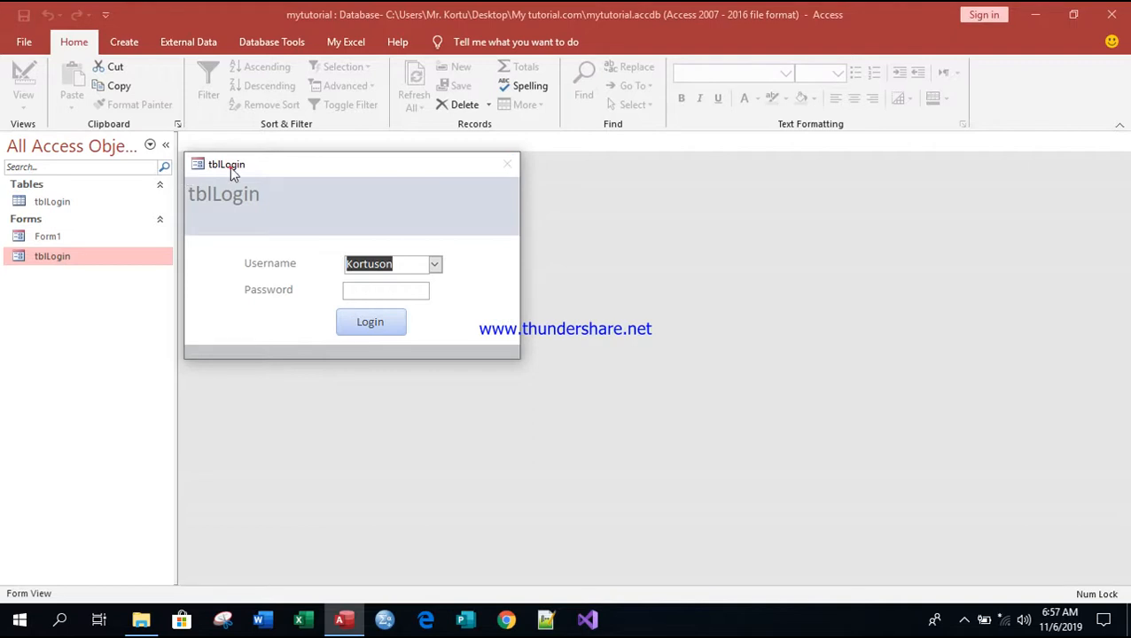
left_click(614, 257)
left_click(364, 289)
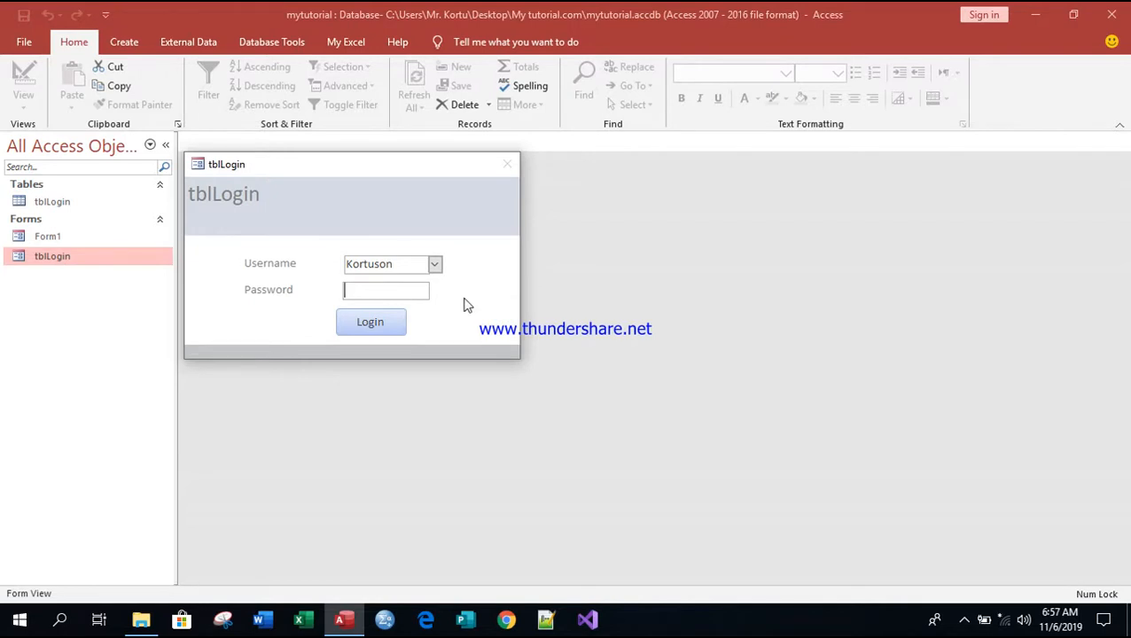
type("******")
left_click(371, 323)
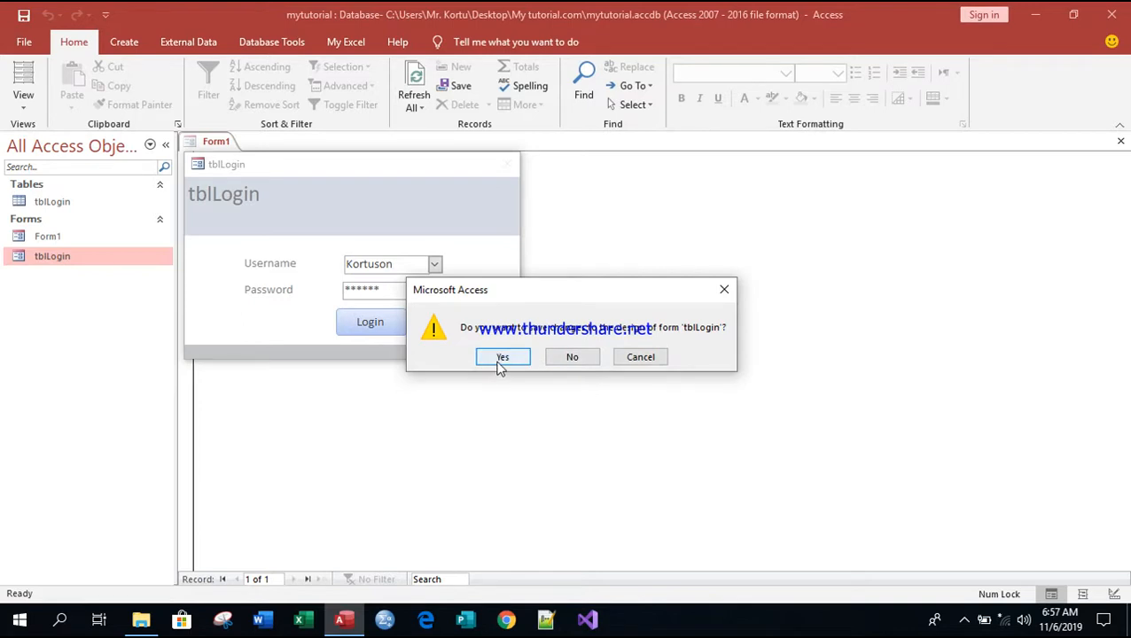
left_click(502, 357)
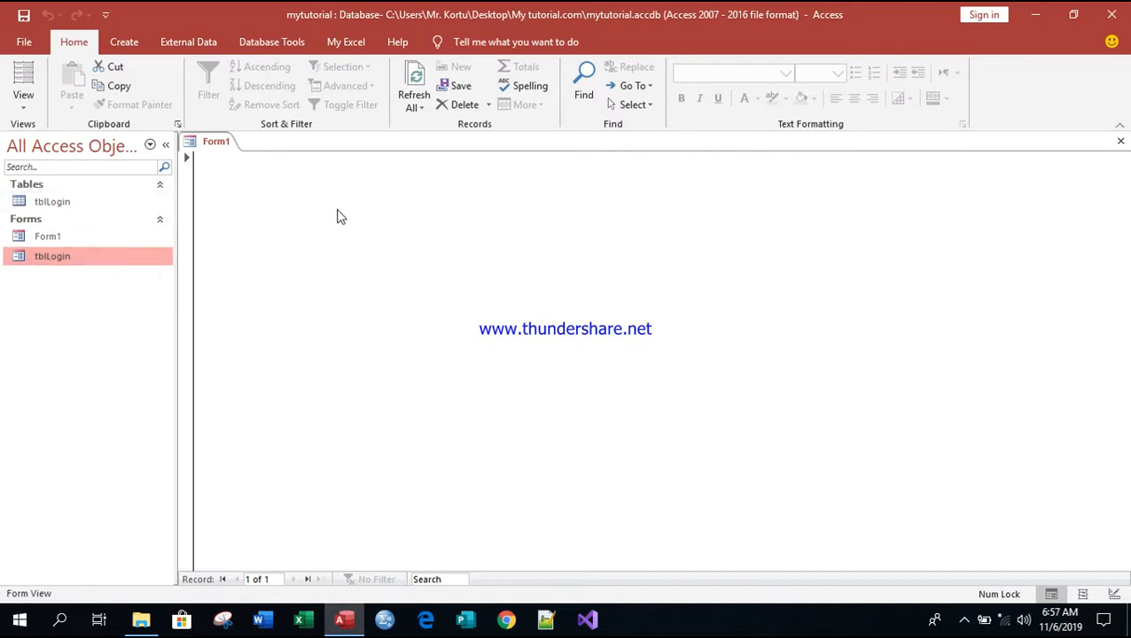
Step: Open tblLogin in Design View and start editing its header title label
right_click(61, 260)
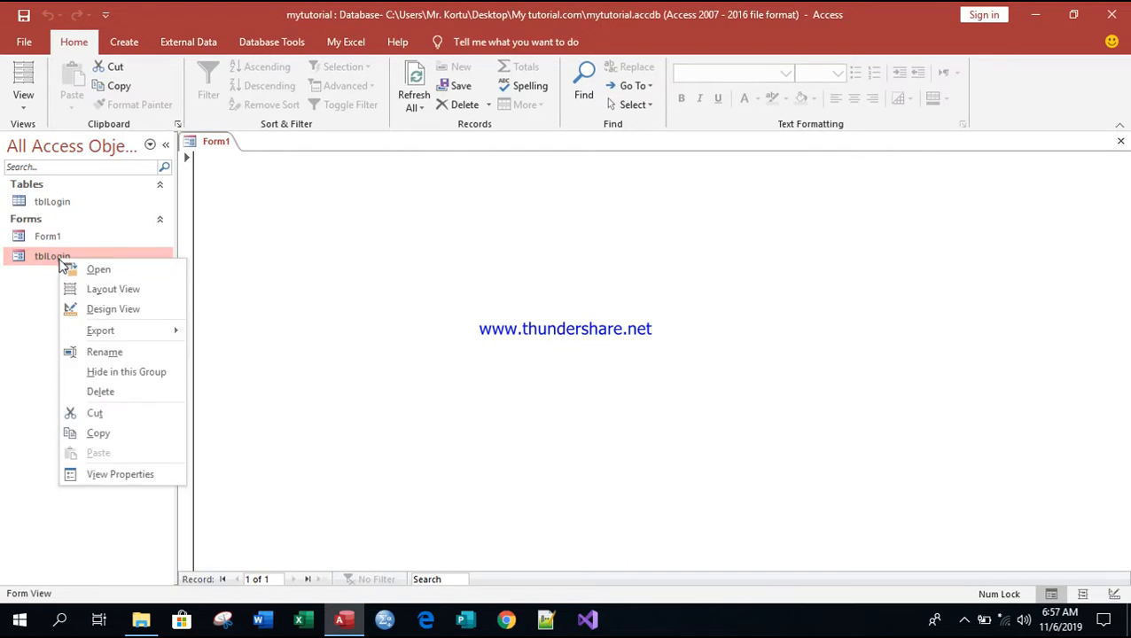
left_click(113, 311)
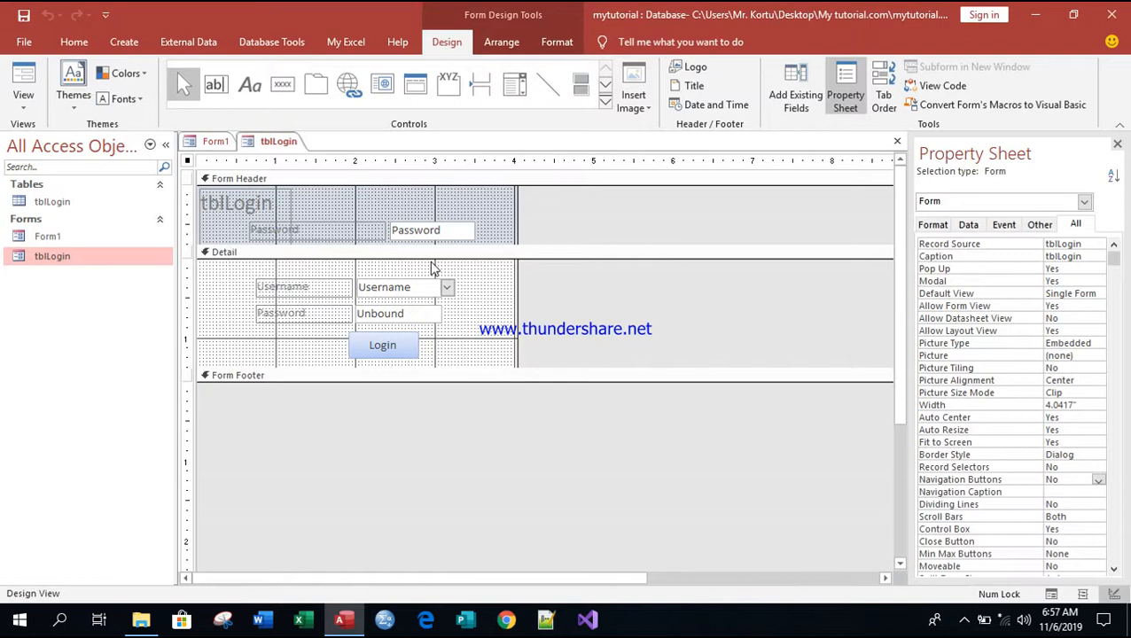
left_click(265, 211)
left_click(273, 208)
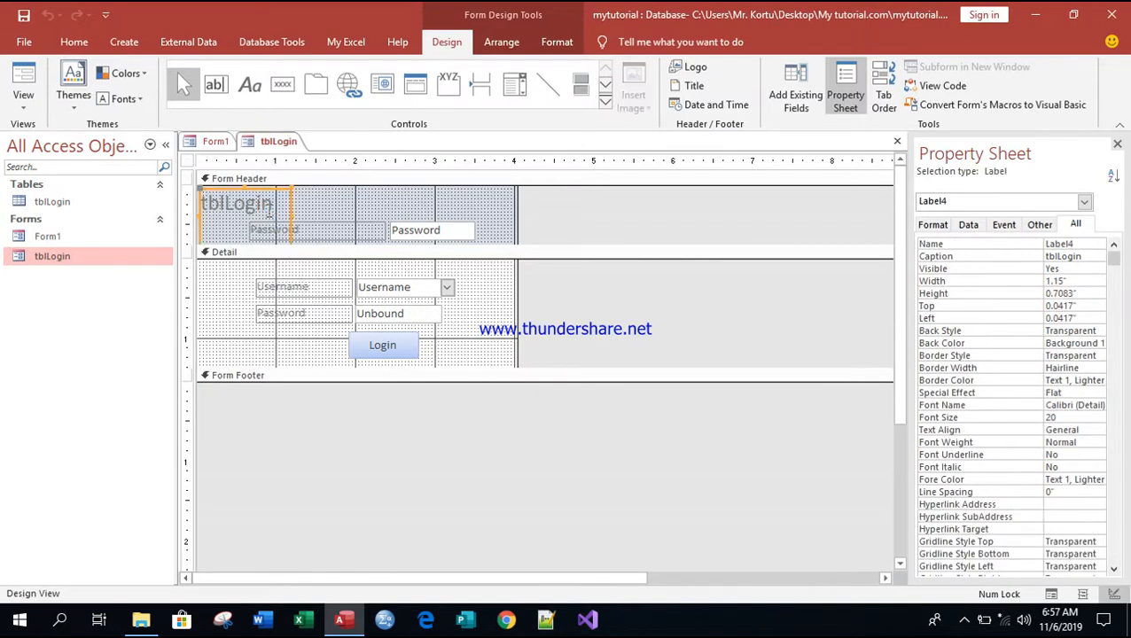
left_click(278, 207)
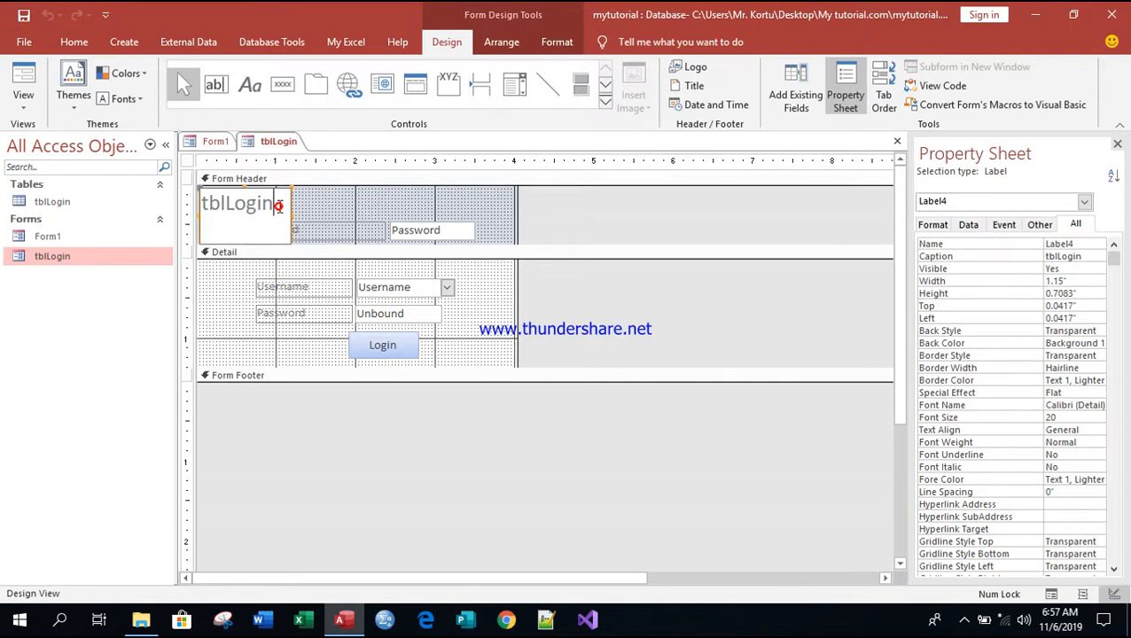
Step: Change the title caption from tblLogin to Login, then trim it to Logi
left_click(230, 207)
key("BackSpace")
type("L")
key("BackSpace")
key("BackSpace")
key("BackSpace")
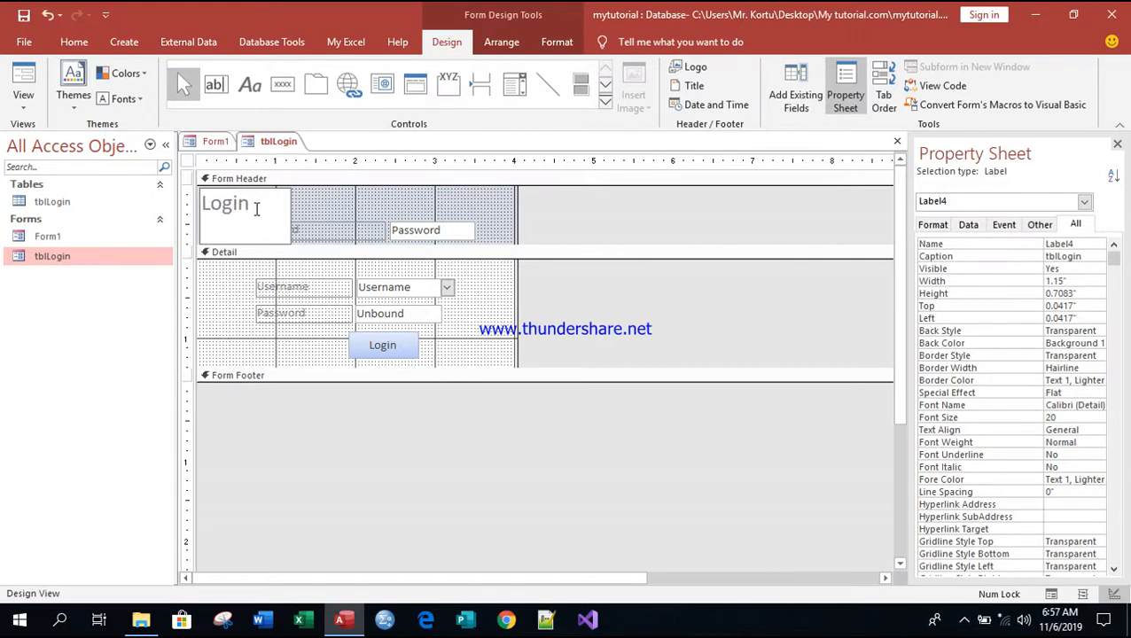
left_click(302, 244)
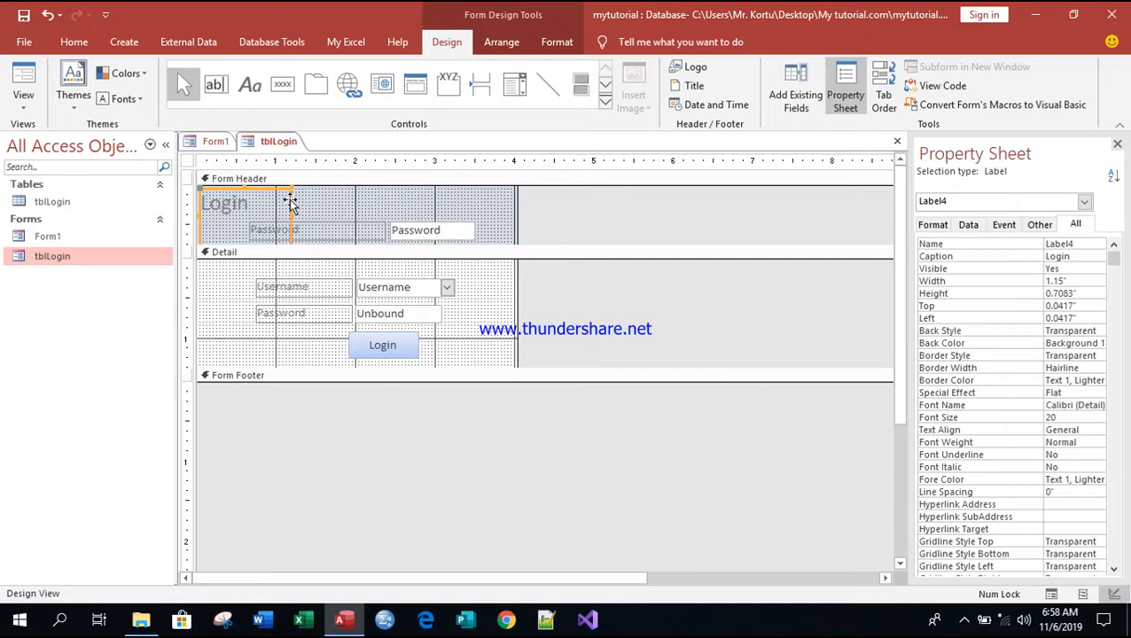
left_click(291, 203)
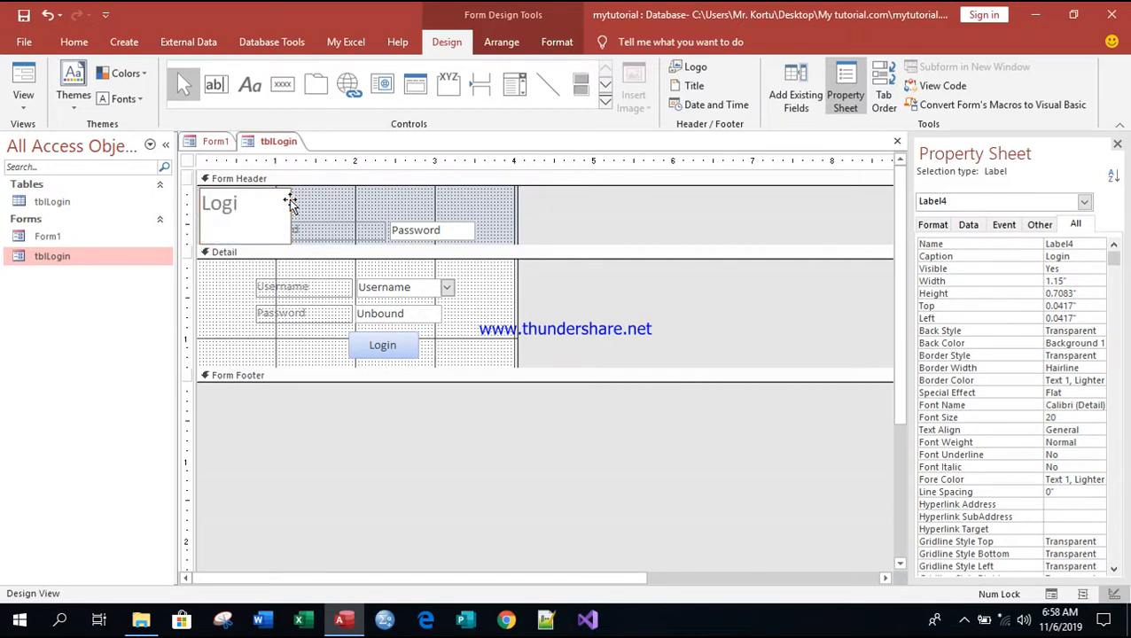
left_click(317, 207)
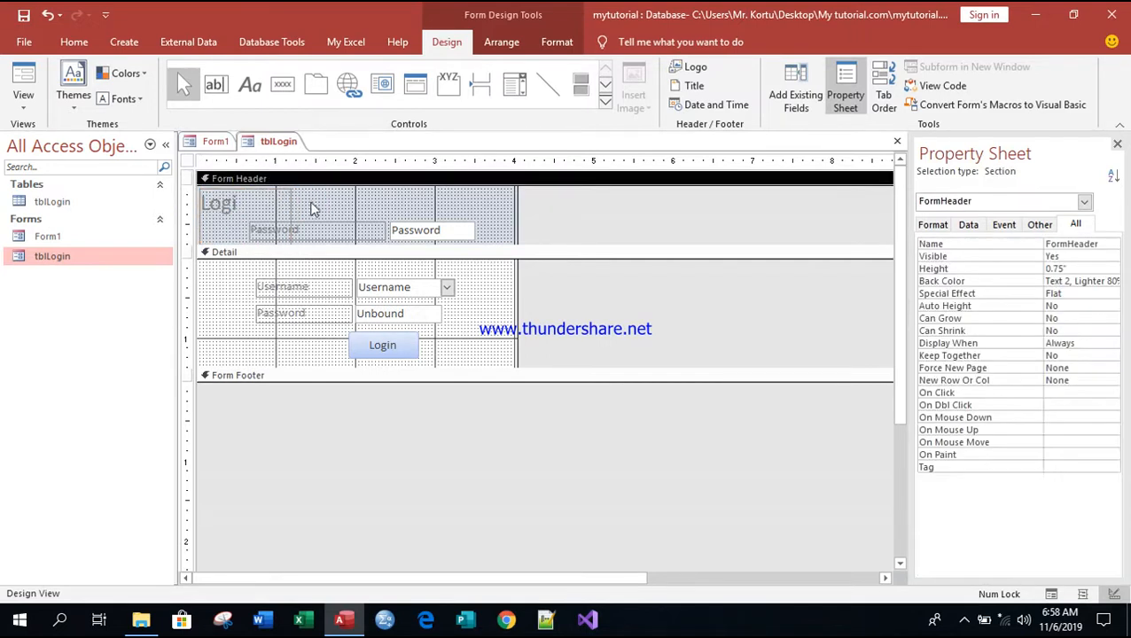
left_click(291, 203)
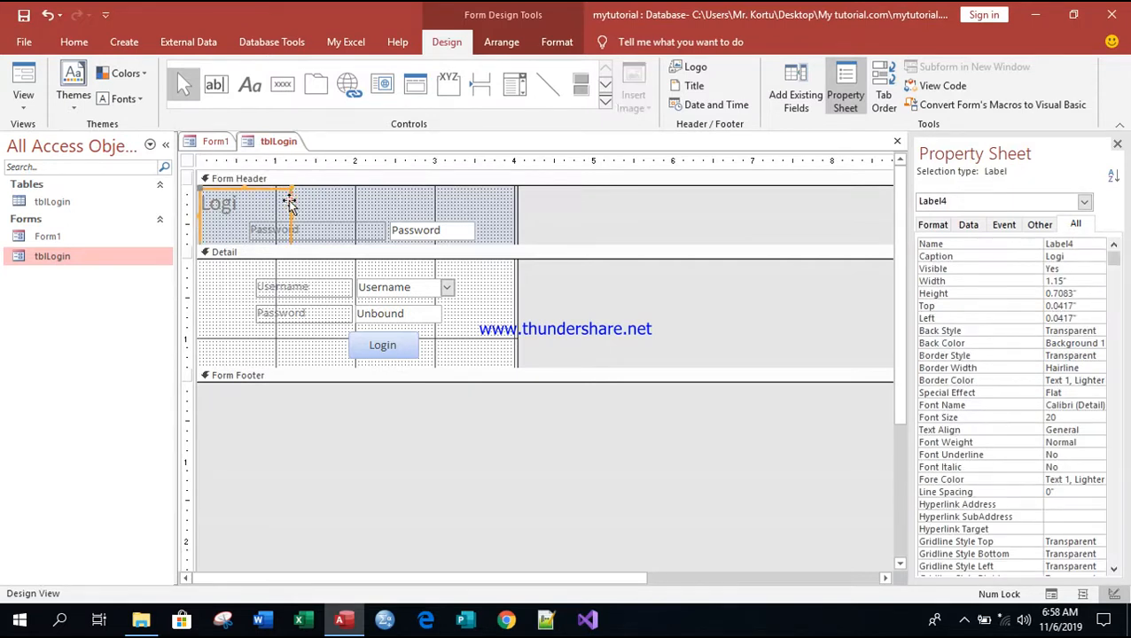
Step: Delete the header title label and shrink the Form Header to fit its fields
right_click(291, 203)
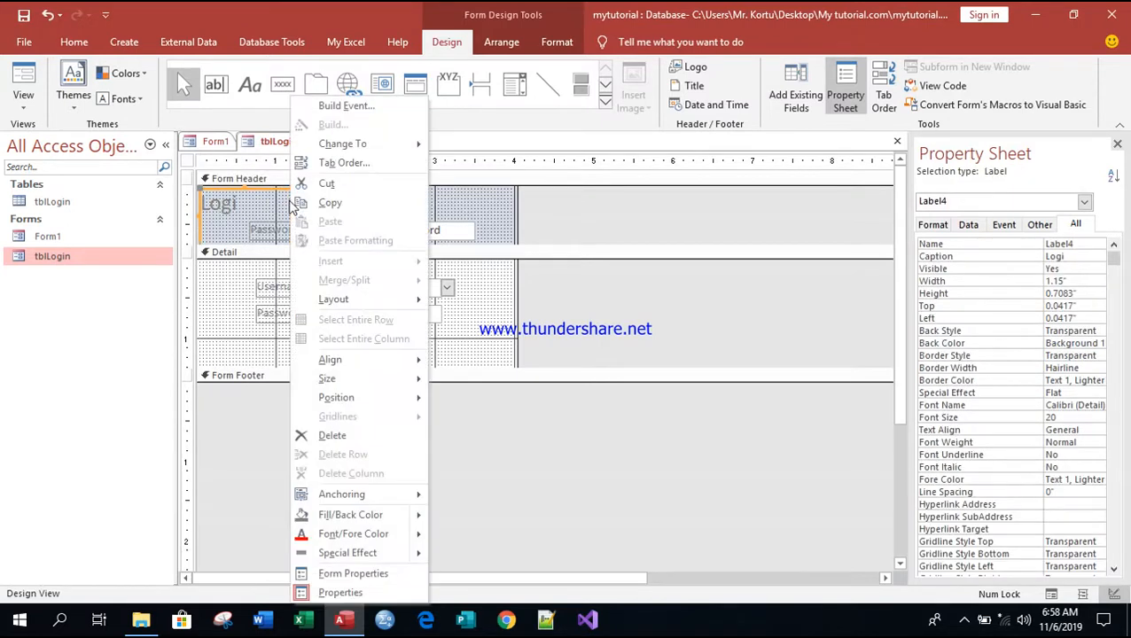
left_click(343, 435)
left_click_drag(243, 210, 432, 196)
left_click_drag(407, 245, 409, 213)
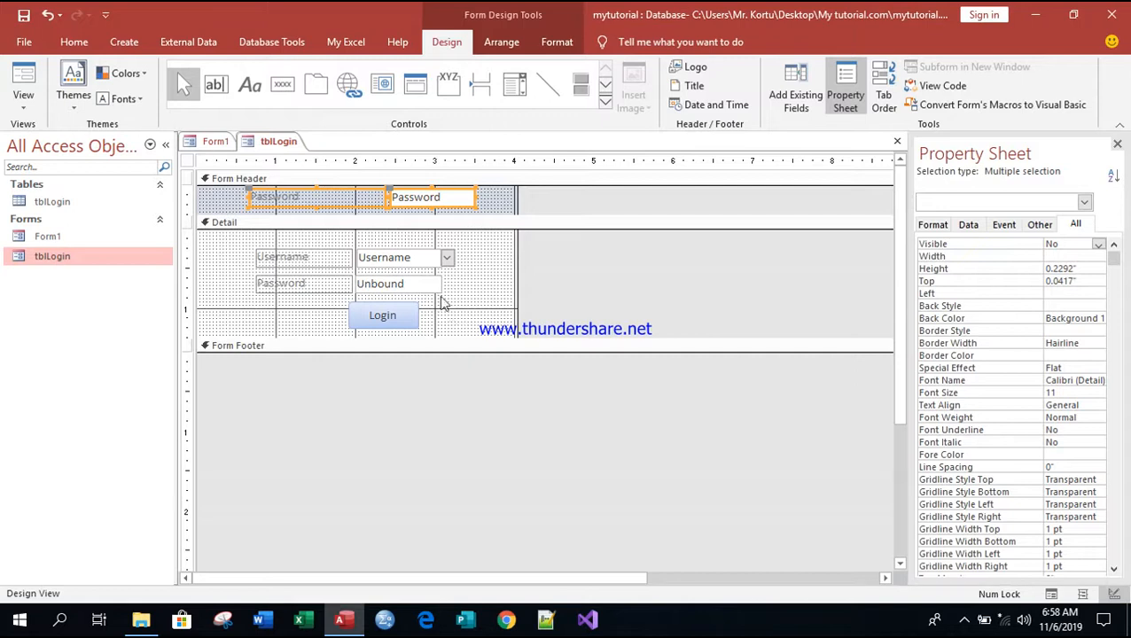
left_click(367, 211)
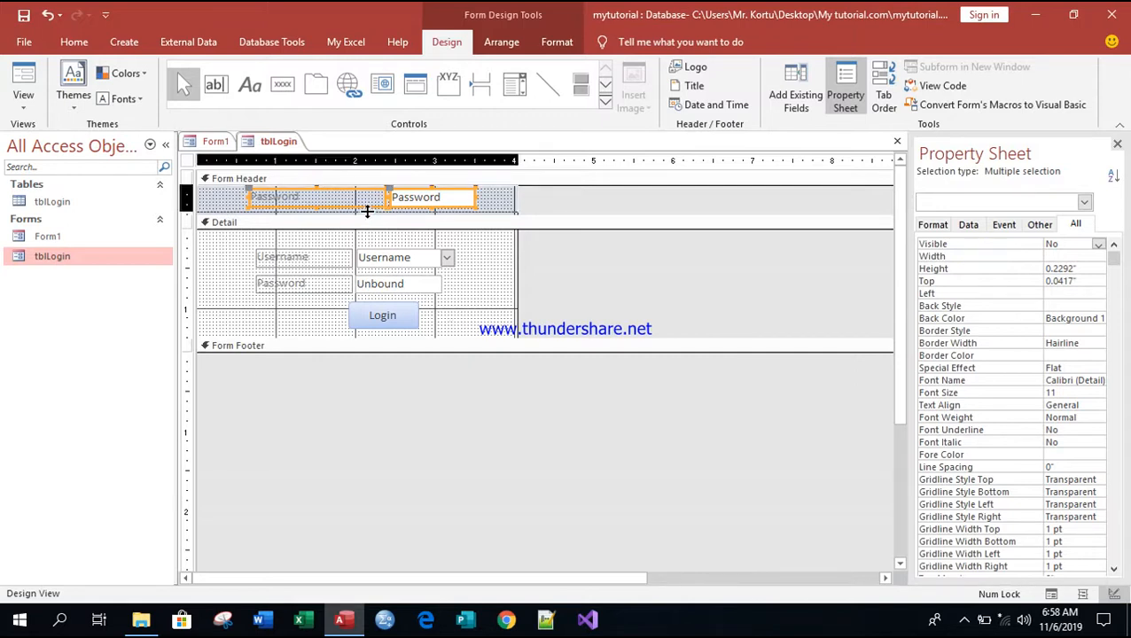
left_click_drag(367, 211, 367, 207)
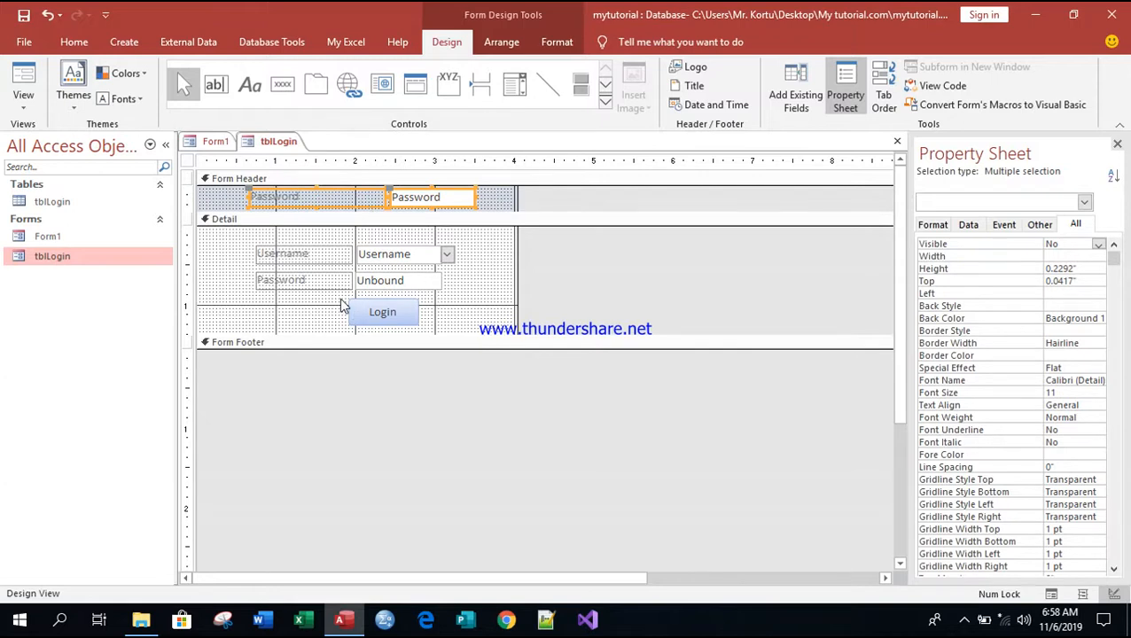
Step: Move the Login button further right, to a Left of 2.2917"
left_click_drag(342, 298, 442, 322)
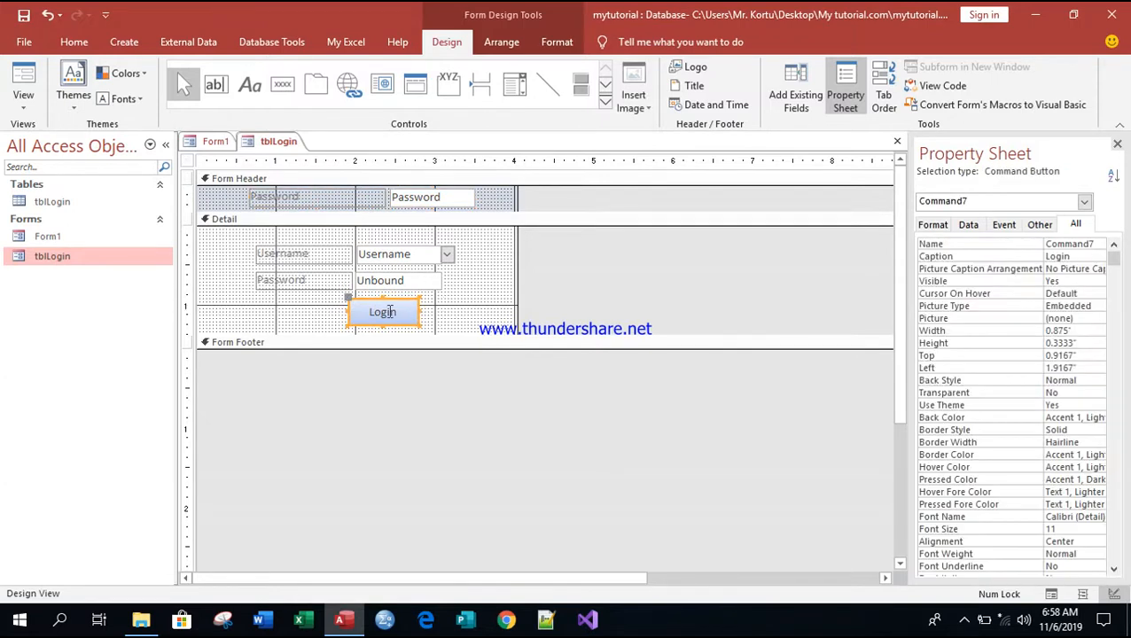
left_click_drag(369, 300, 396, 299)
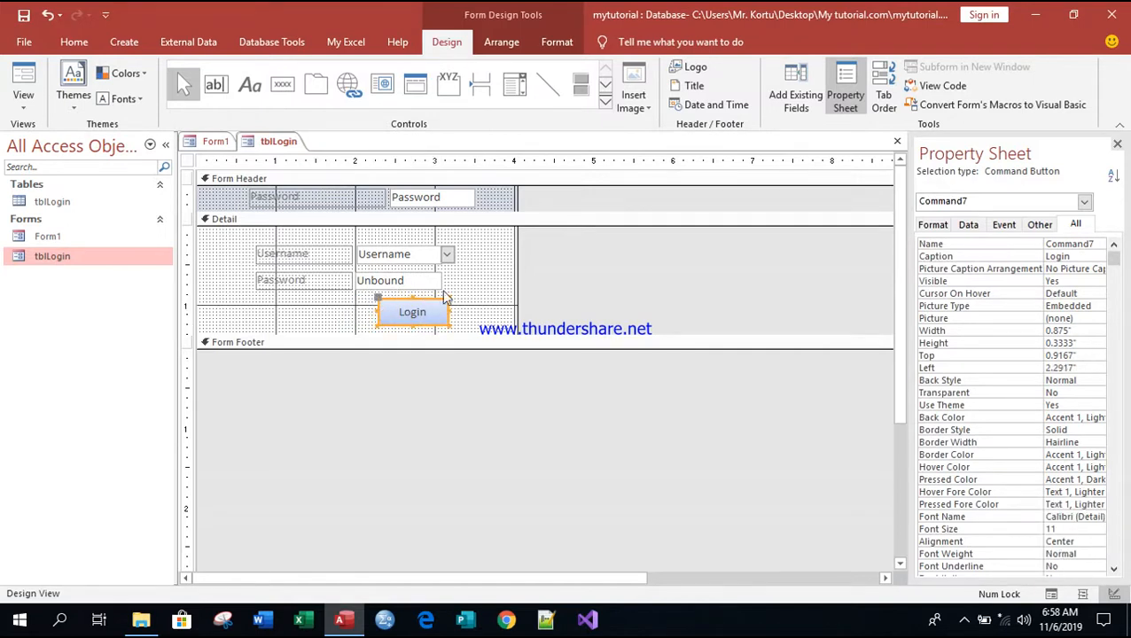
left_click(476, 284)
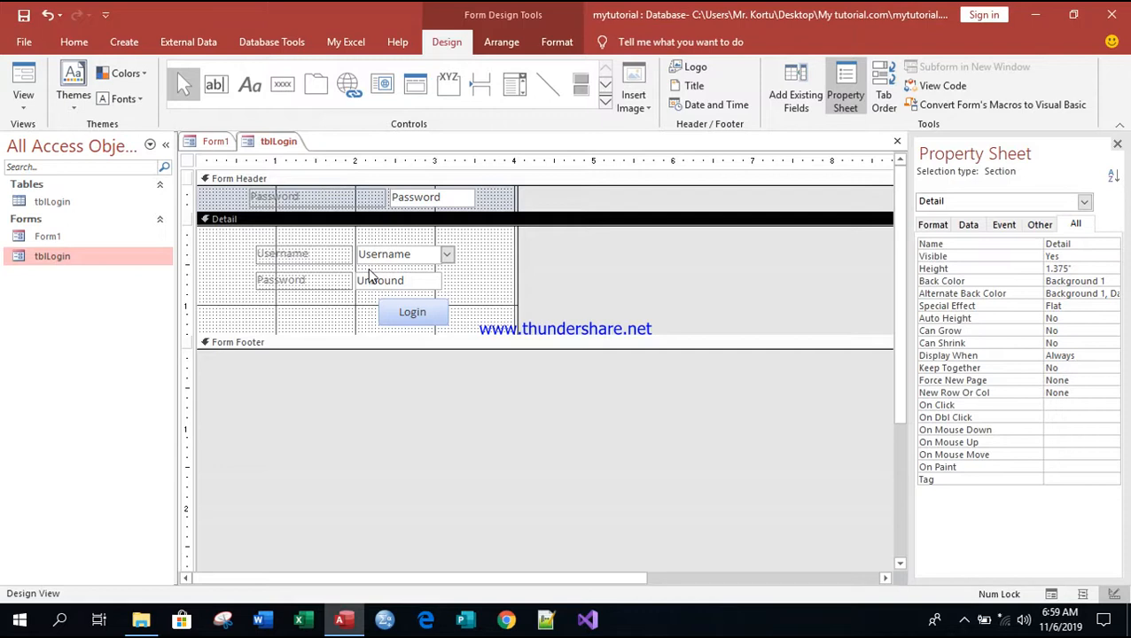
Step: Draw a new button left of Login, skipping the wizard, and caption it 'Create Account'
left_click(283, 84)
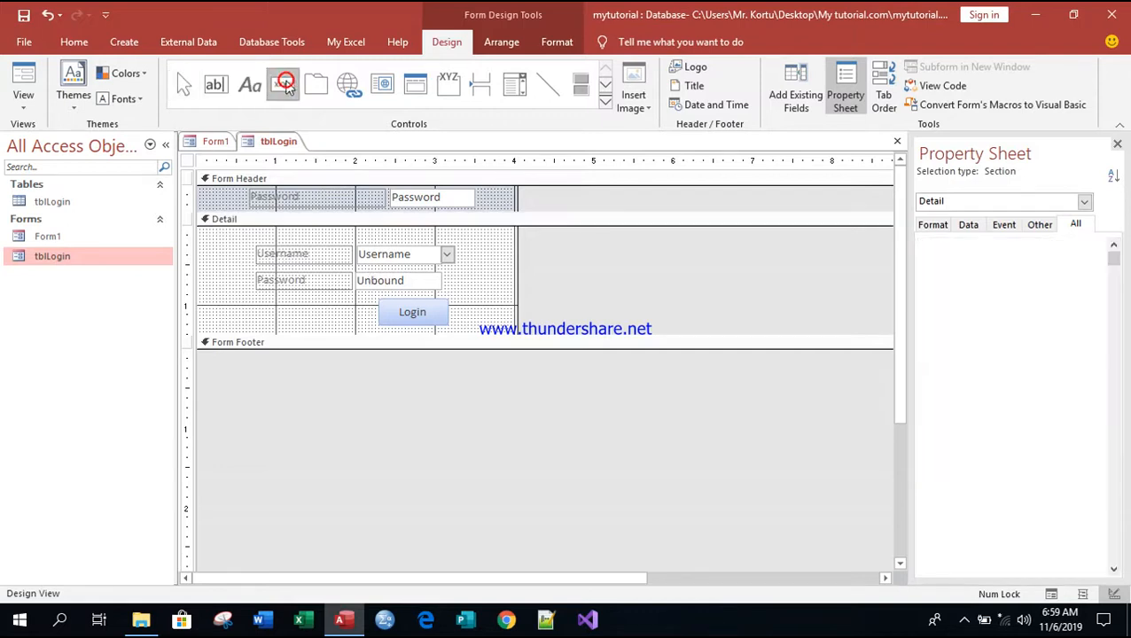
left_click_drag(293, 302, 367, 327)
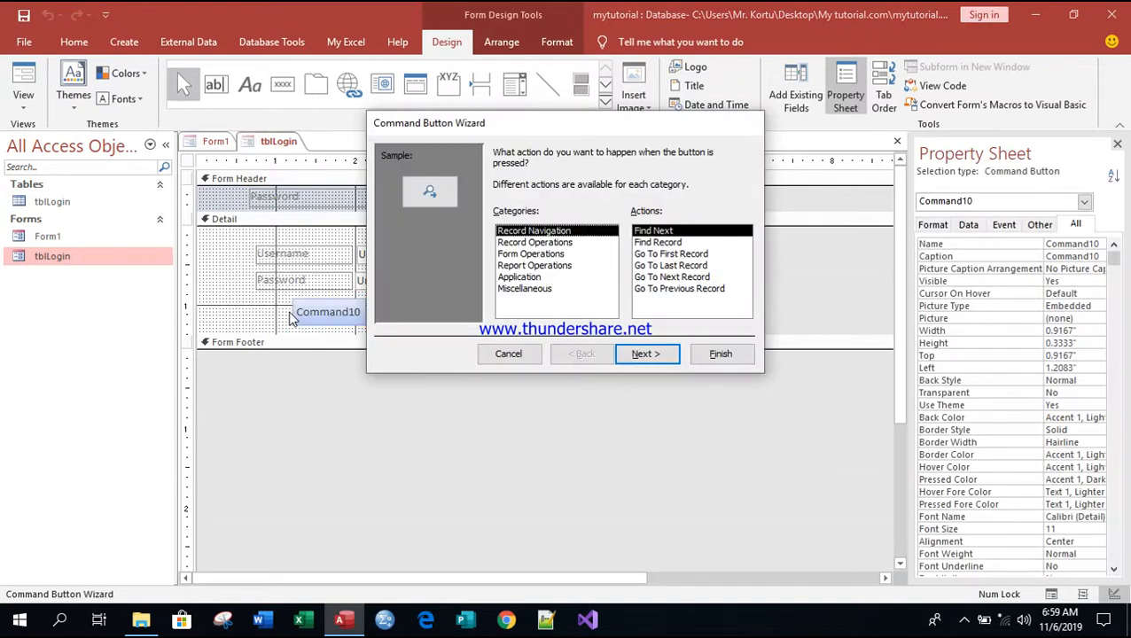
left_click(510, 354)
left_click(360, 313)
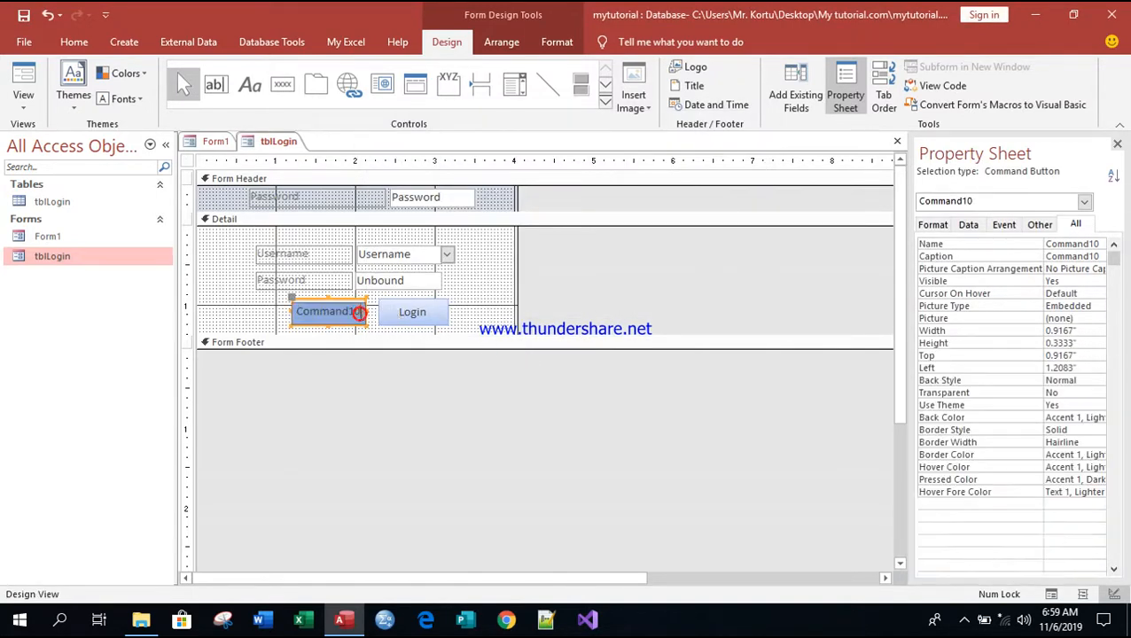
double_click(360, 313)
key("BackSpace")
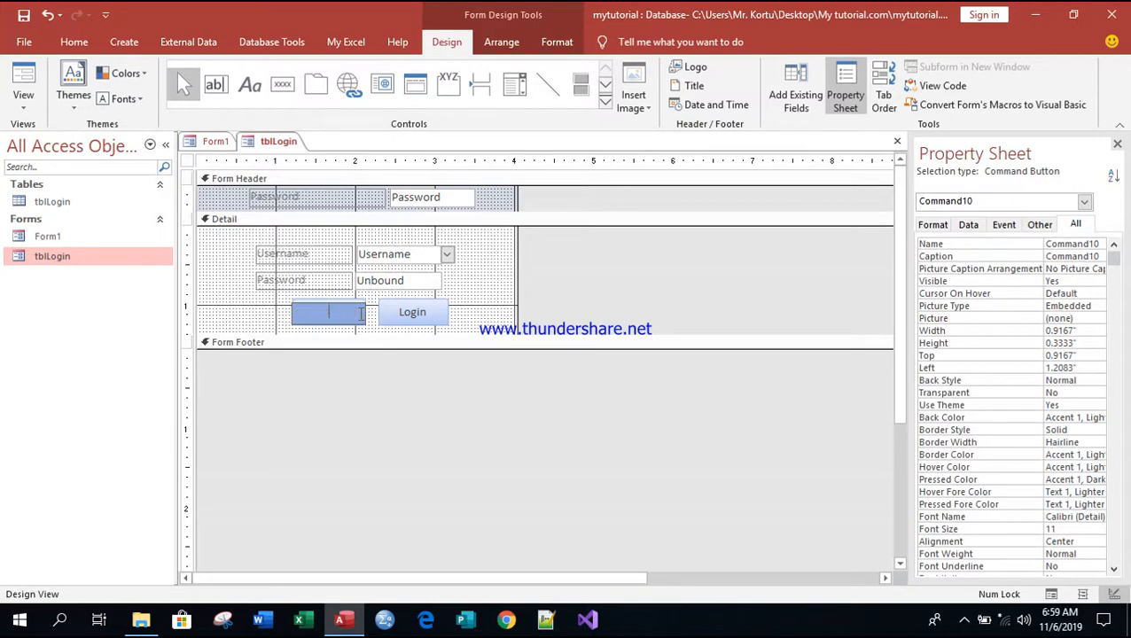
type("Create Account")
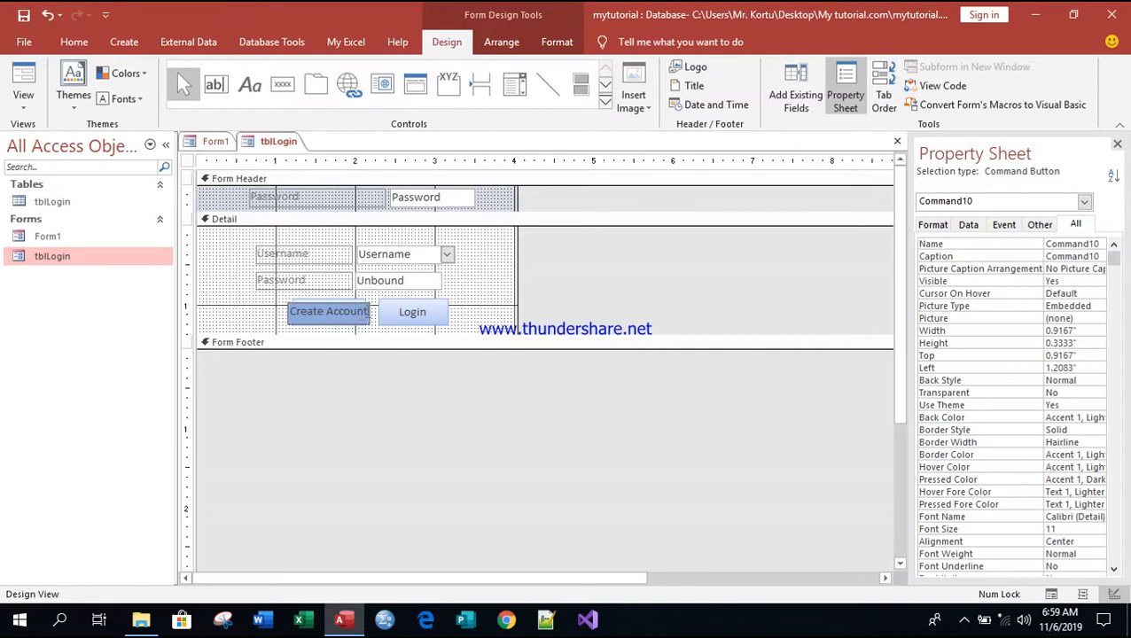
left_click(474, 309)
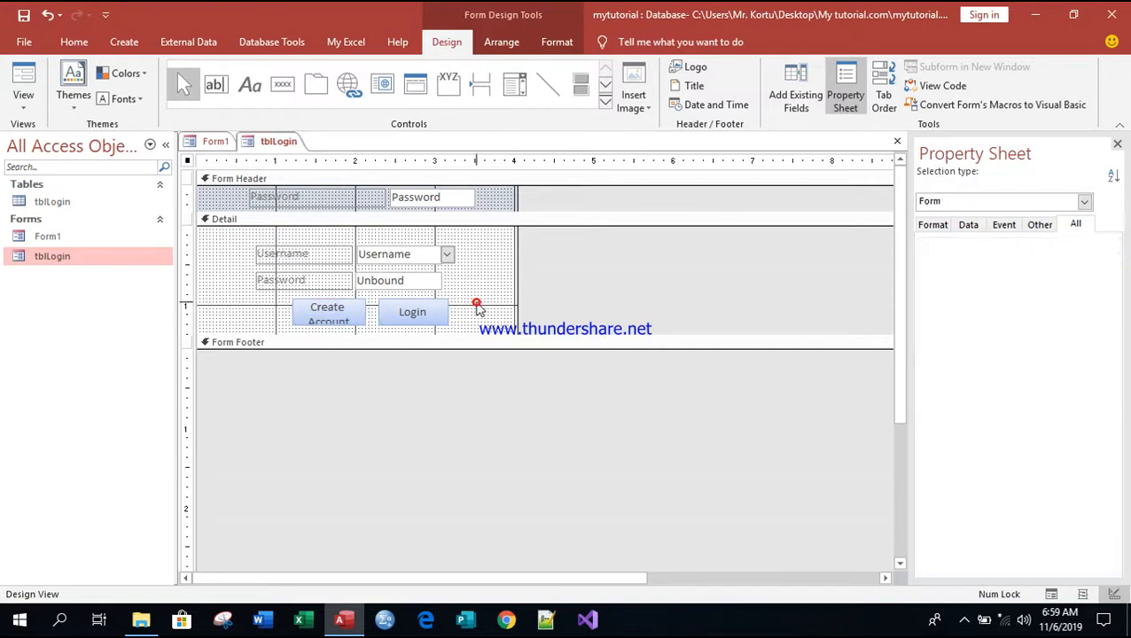
Step: Widen the Create Account button leftward to 1.0417" with Left at 1.0833"
left_click(299, 314)
left_click_drag(291, 316, 281, 315)
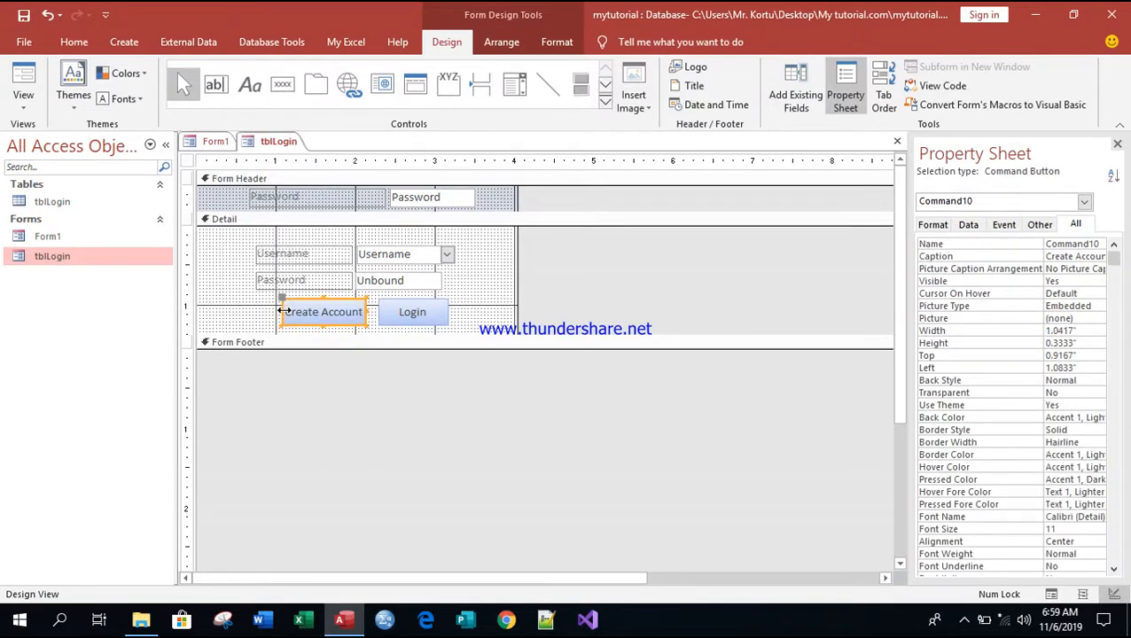
left_click(444, 309)
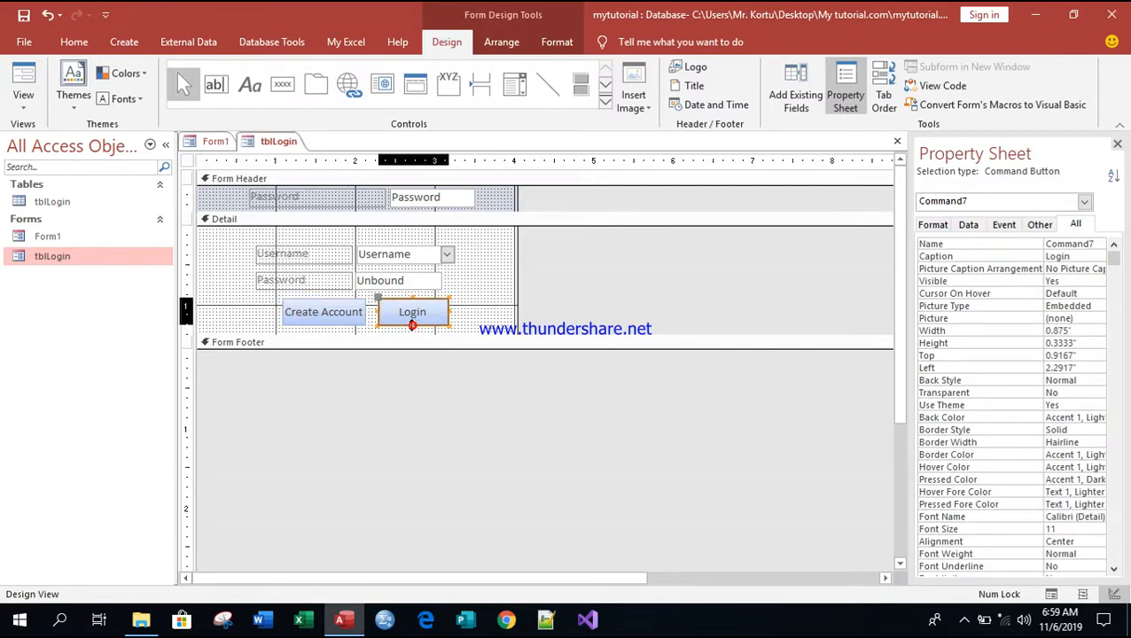
left_click_drag(413, 299, 412, 299)
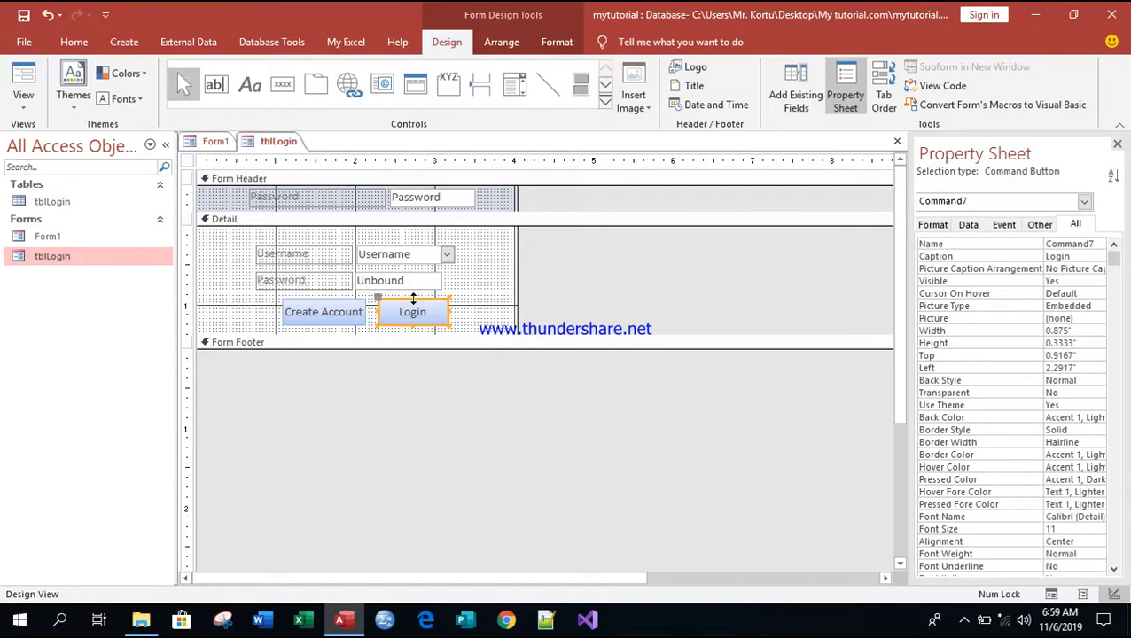
left_click(497, 308)
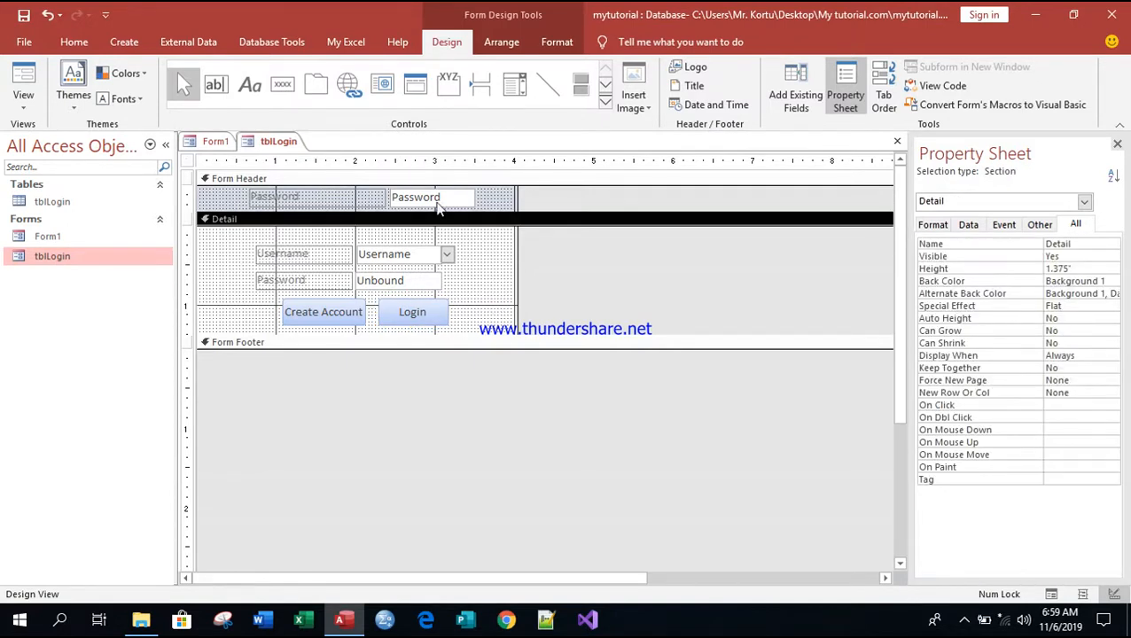
Step: Pull the form's right edge in slightly so it ends just past the Create Account and Login buttons
left_click_drag(517, 221, 511, 231)
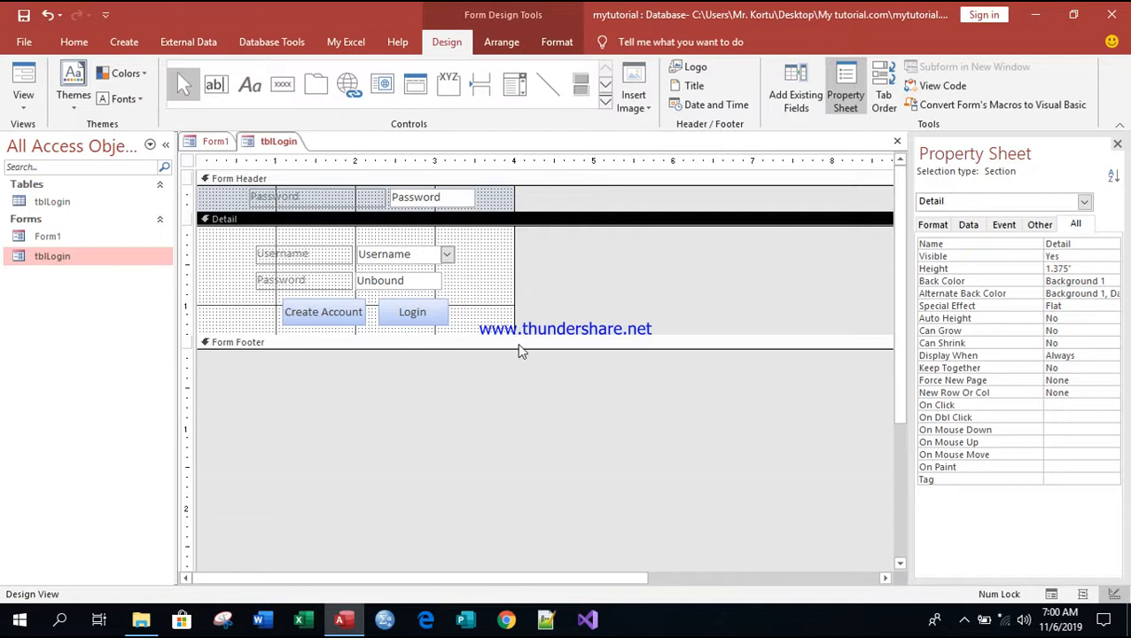
left_click_drag(514, 269, 509, 268)
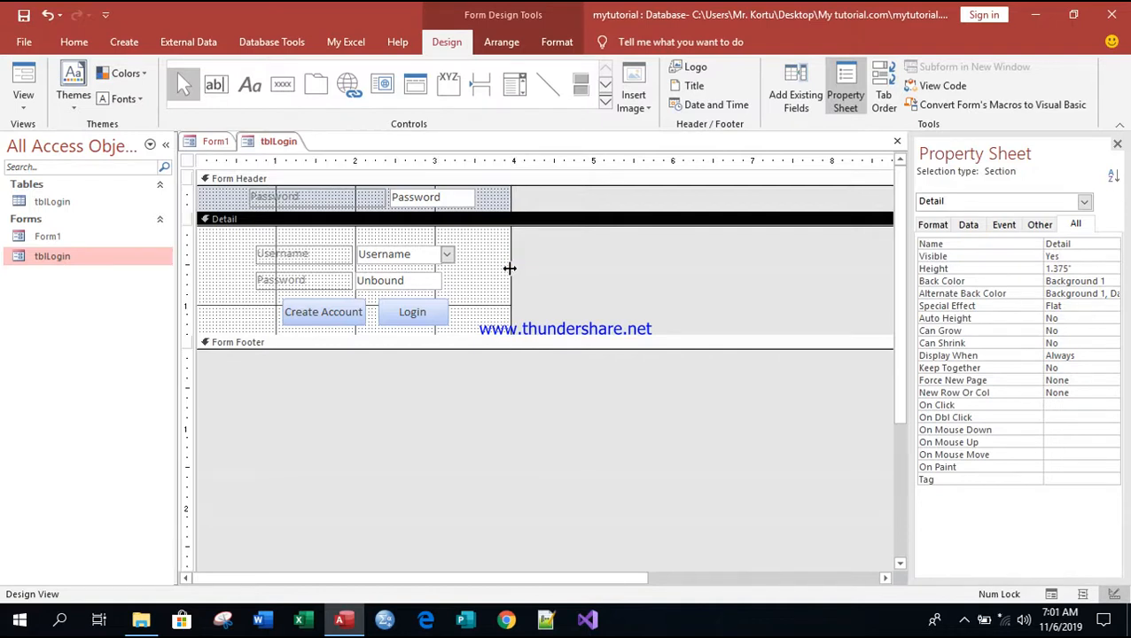